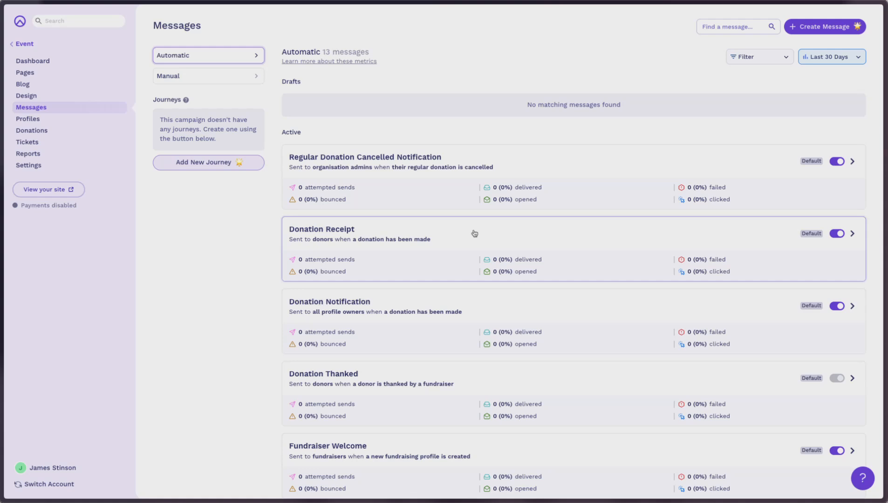
Open the Donation Receipt message's content step and switch its email editor to fullscreen.
left_click(475, 234)
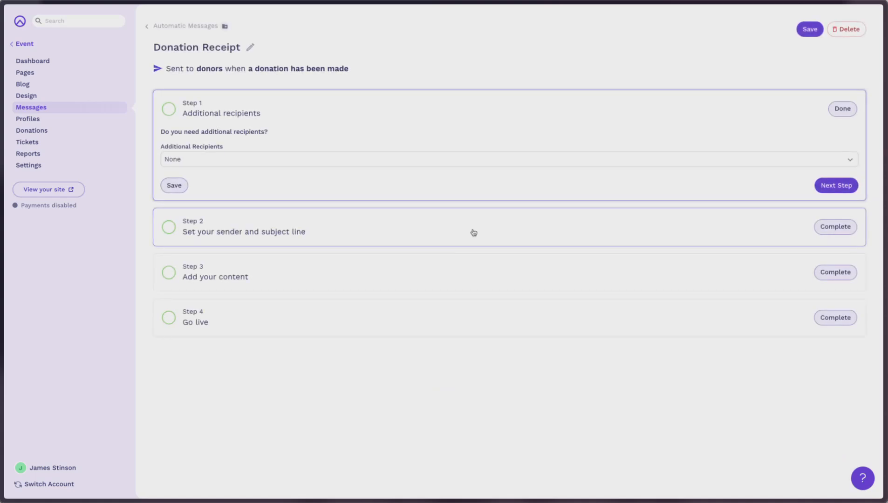
left_click(413, 274)
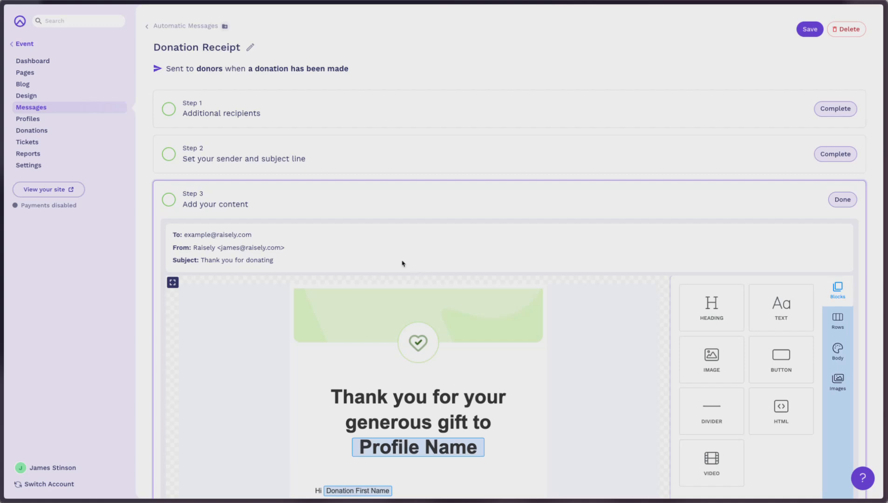
scroll(407, 254, "down", 3)
scroll(407, 254, "down", 1)
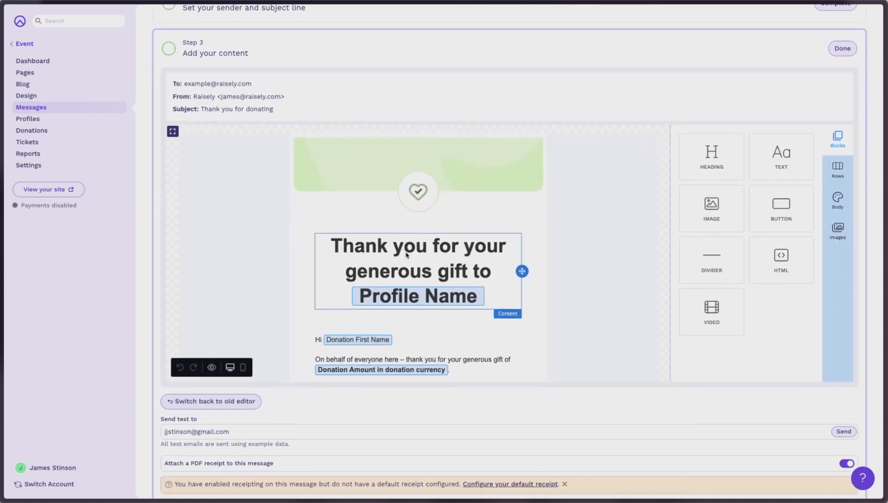
left_click(173, 132)
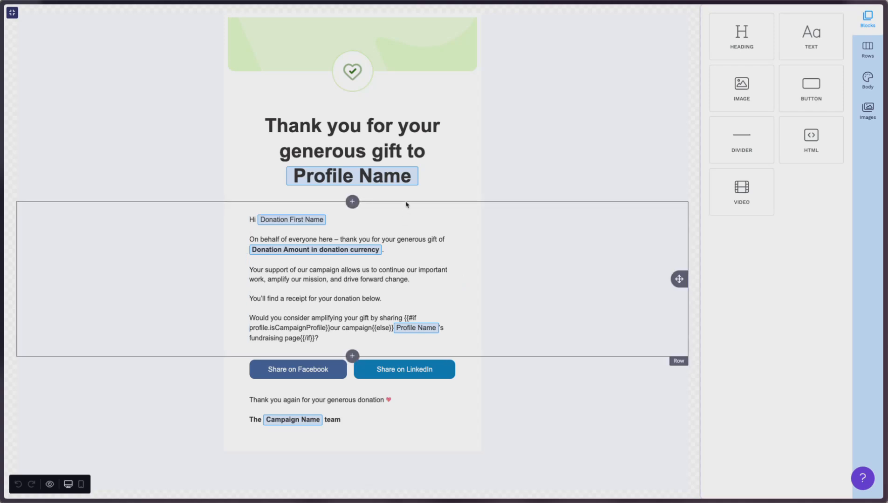
Replace the banner image with the purple Raisely logo from the media library and set its width to 25%.
left_click(404, 66)
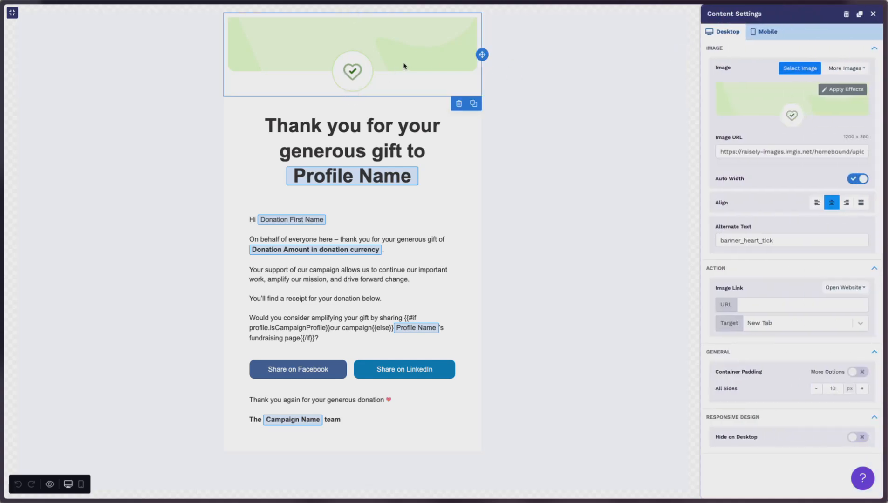
left_click(801, 73)
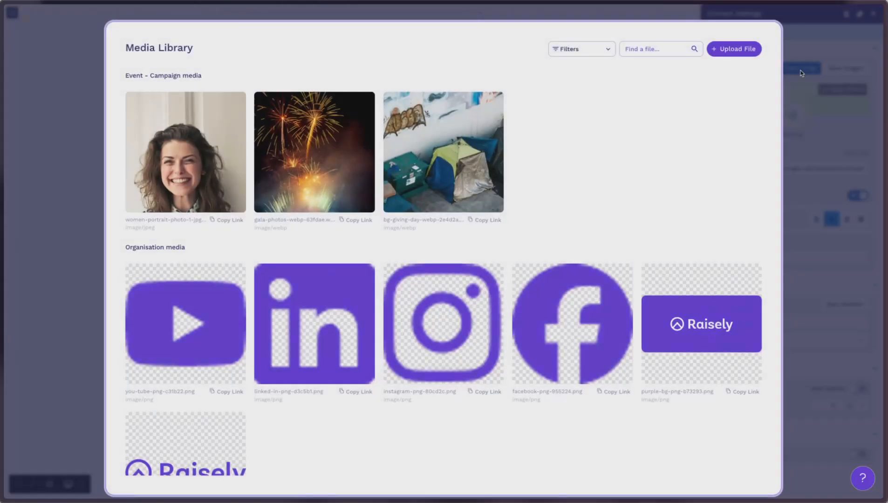
scroll(504, 351, "down", 1)
left_click(215, 401)
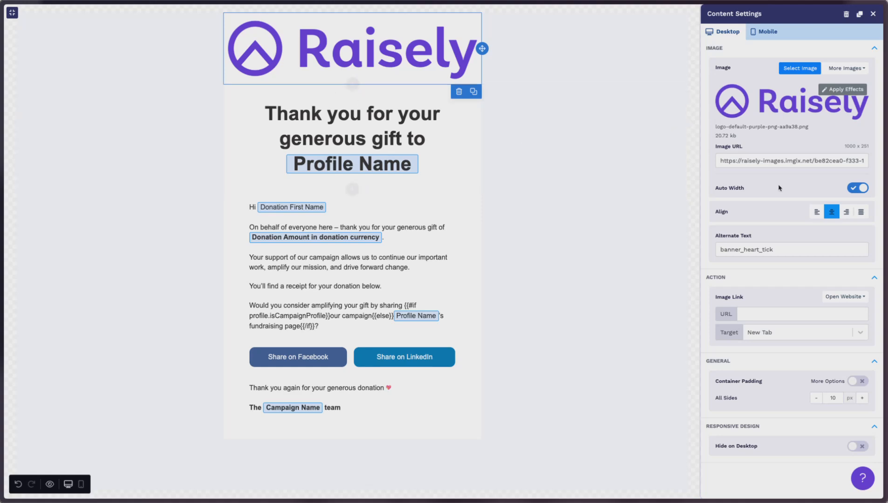
left_click(859, 189)
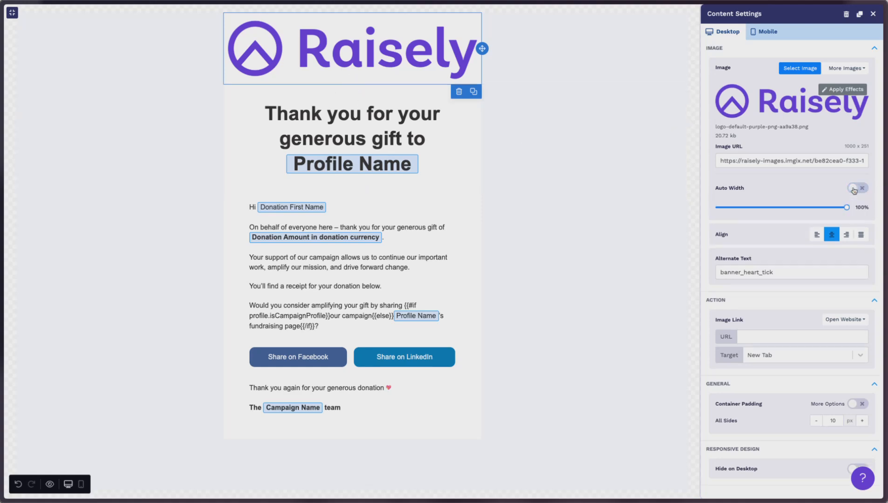
left_click_drag(846, 207, 748, 207)
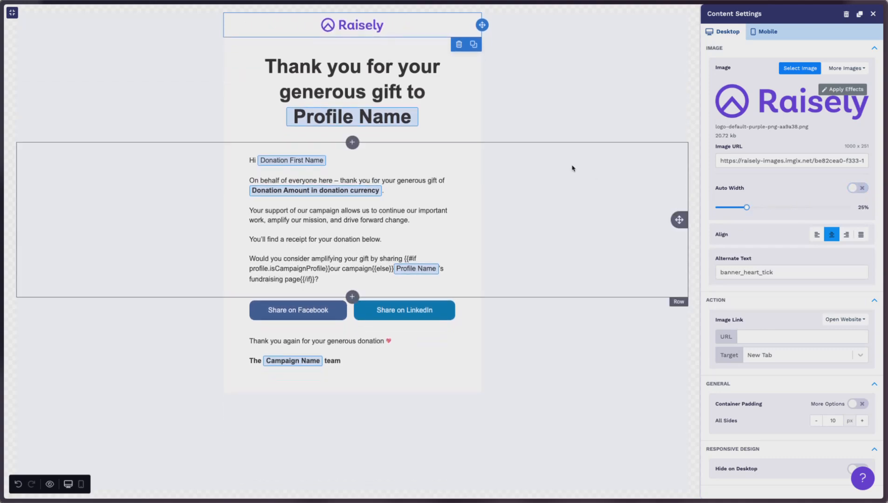
Set the logo row's column padding to 30 px top, 0 px right and left, and 15 px bottom.
left_click(539, 100)
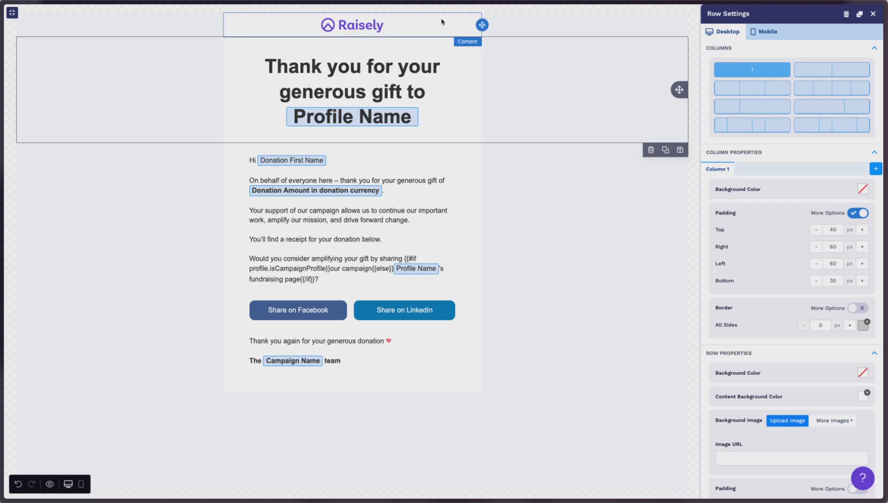
left_click(524, 26)
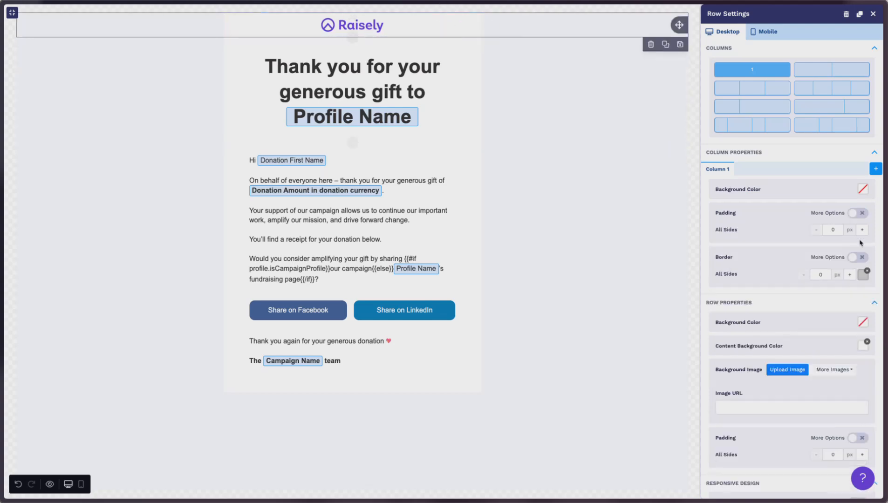
left_click(860, 214)
left_click(833, 229)
key("BackSpace")
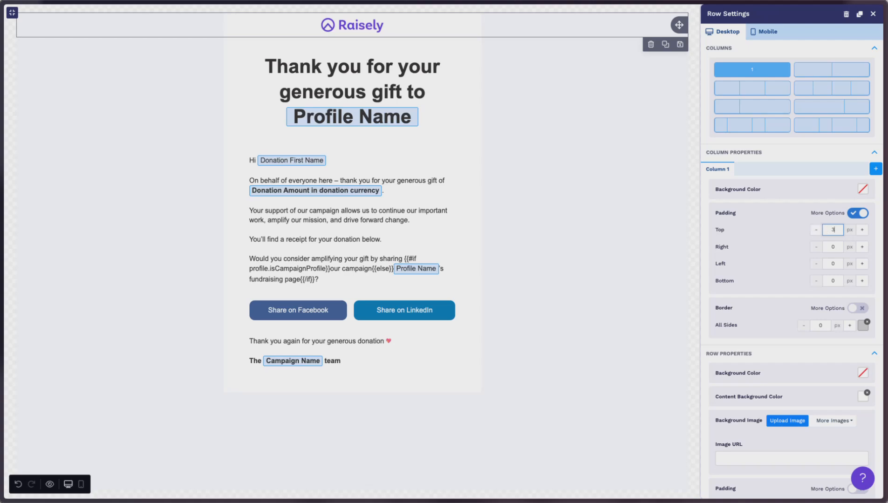
type("30")
left_click(826, 281)
key("BackSpace")
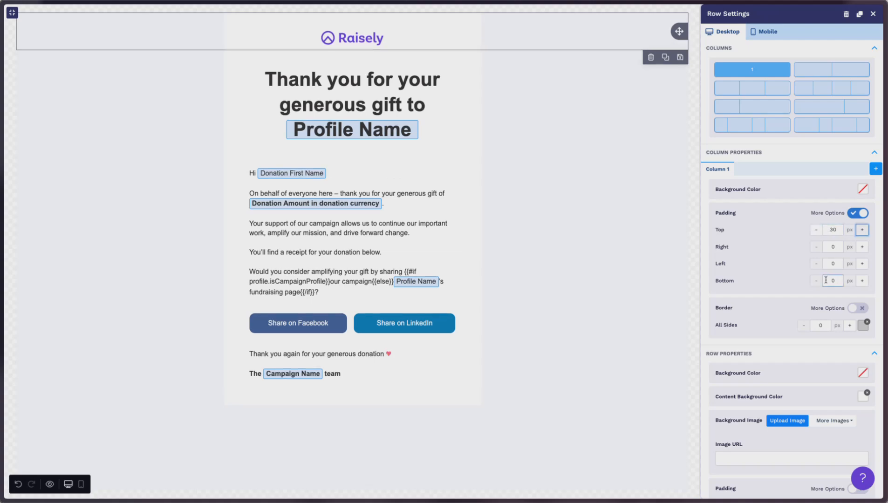
key("Tab")
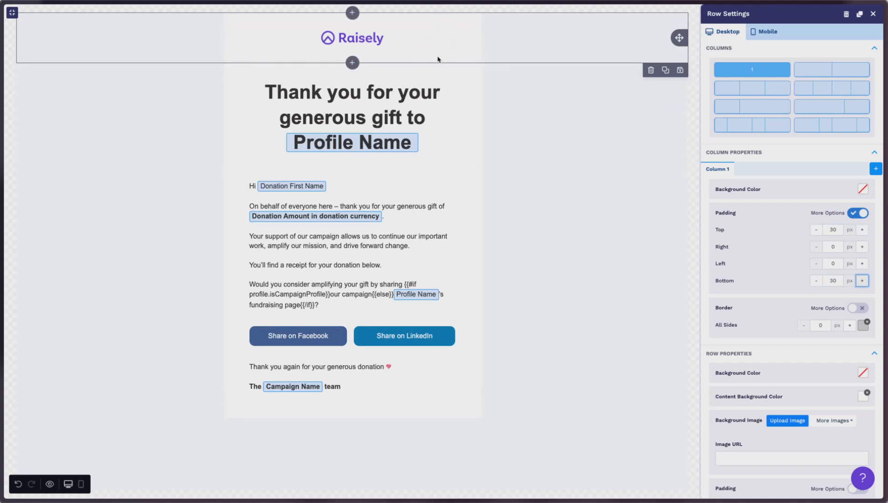
left_click(833, 281)
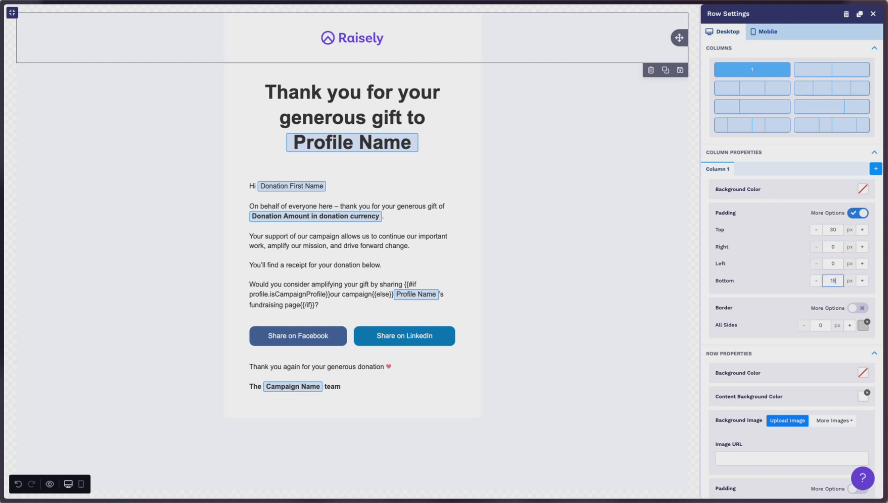
key("Tab")
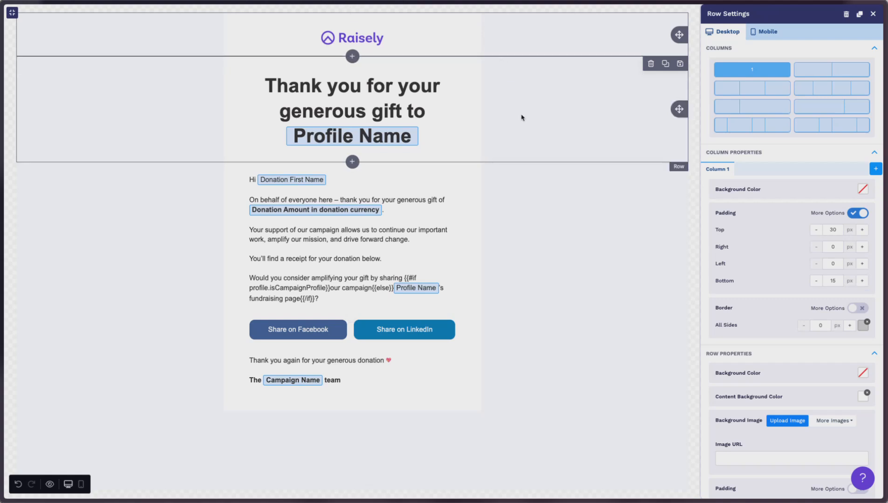
Save the logo row as a reusable row named "Header - Logo".
left_click(515, 46)
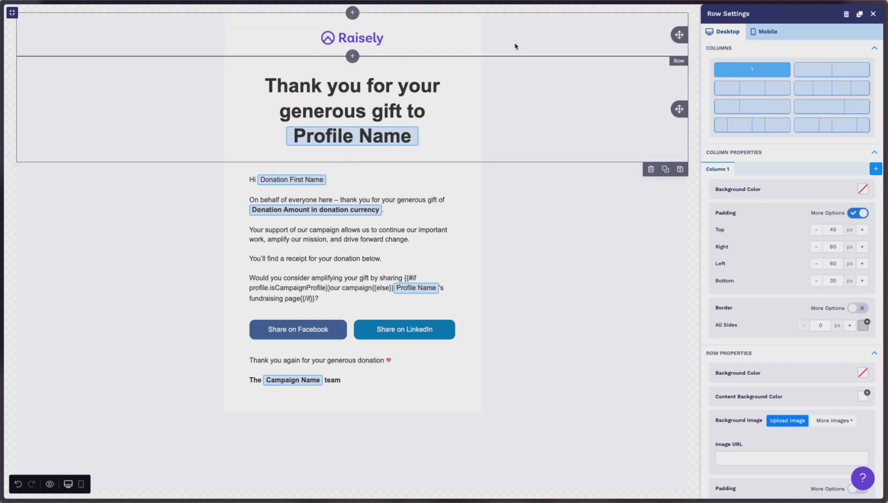
left_click(516, 46)
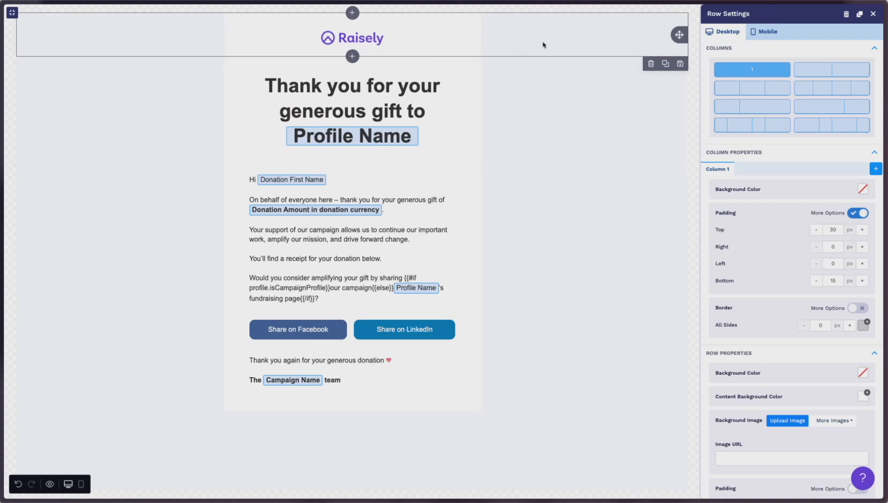
left_click(680, 63)
left_click(433, 230)
type("Header - Logo")
left_click(541, 309)
Try inserting the saved Header - Logo row from the saved rows into the email body.
left_click(872, 14)
left_click(871, 46)
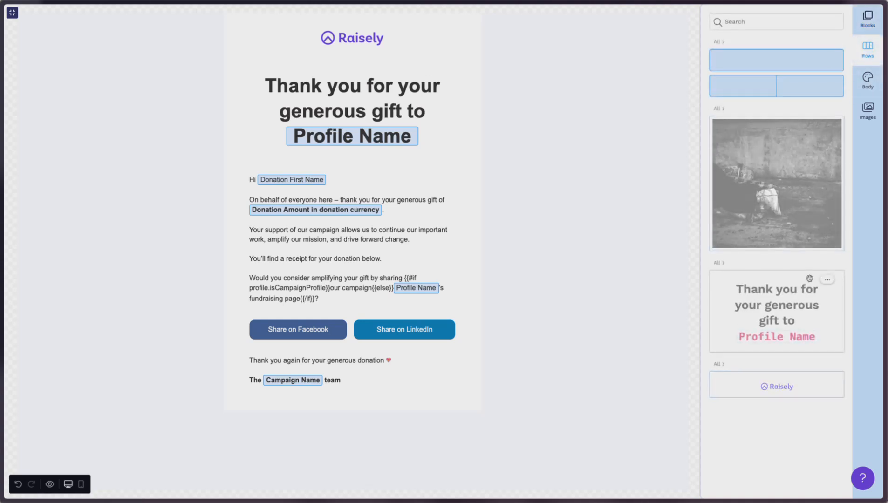
left_click_drag(772, 383, 360, 307)
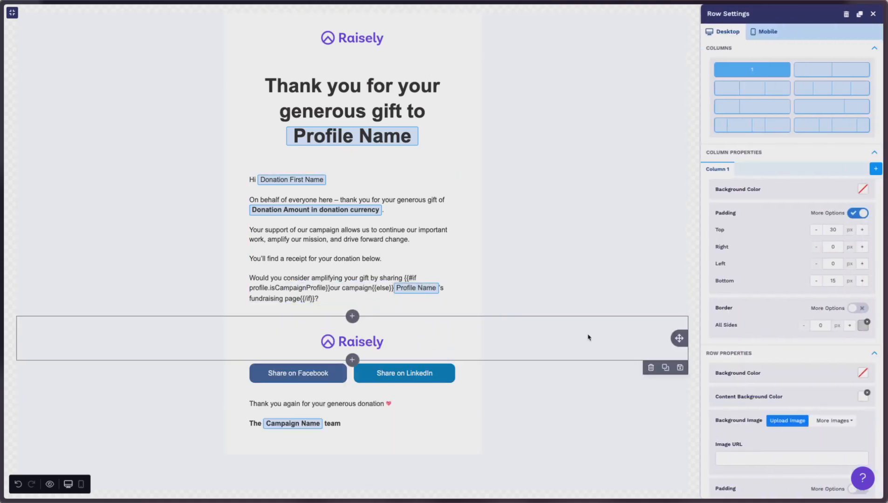
left_click_drag(629, 343, 330, 56)
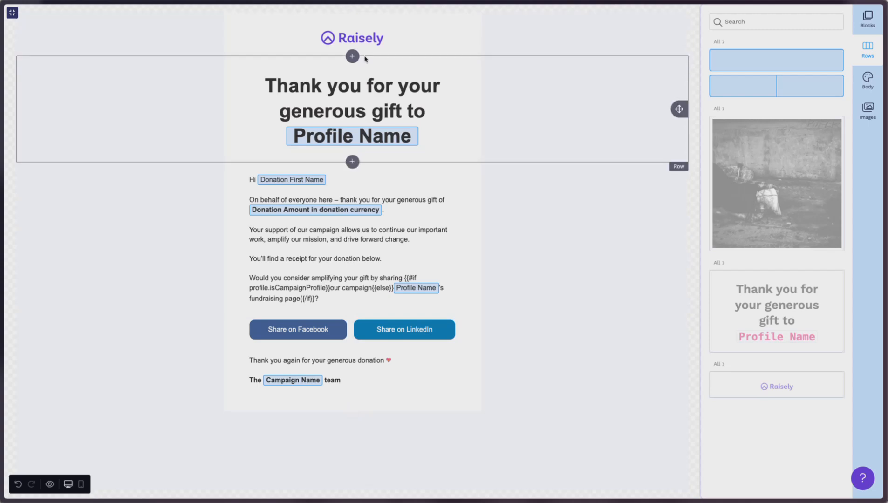
Add a new row below the logo and place an image block showing the giving-day tents photo in it.
left_click(867, 18)
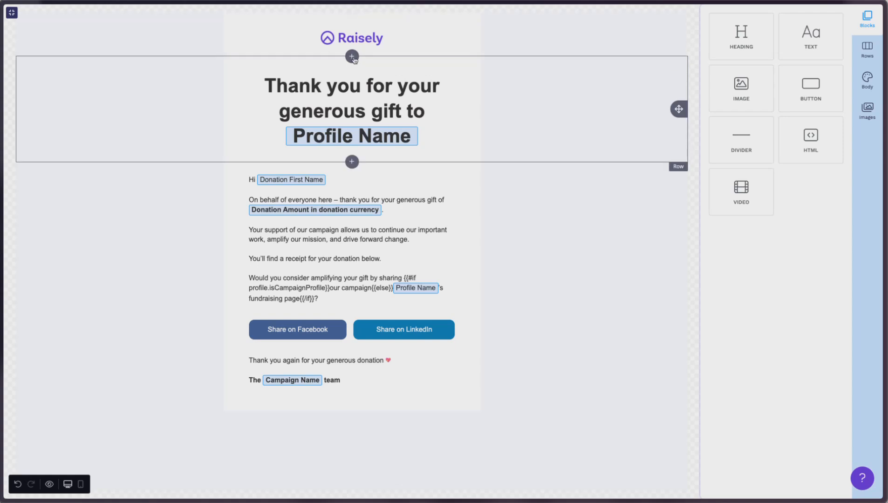
left_click(352, 58)
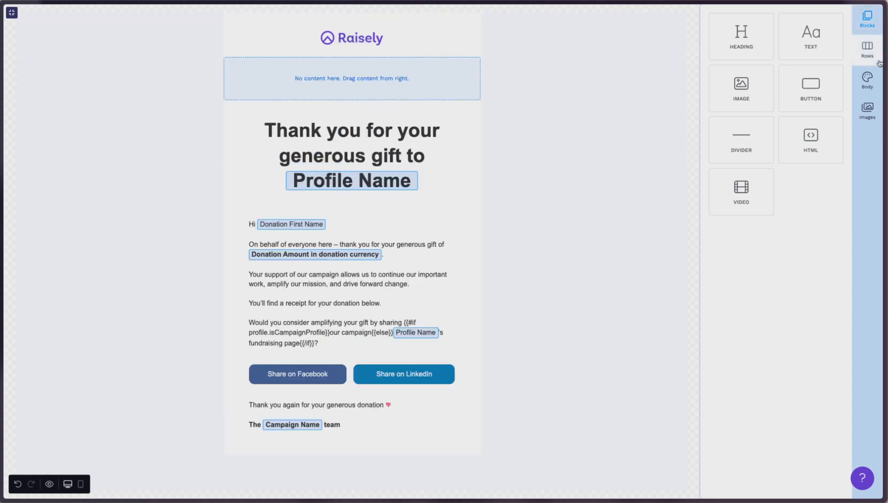
left_click_drag(751, 84, 439, 75)
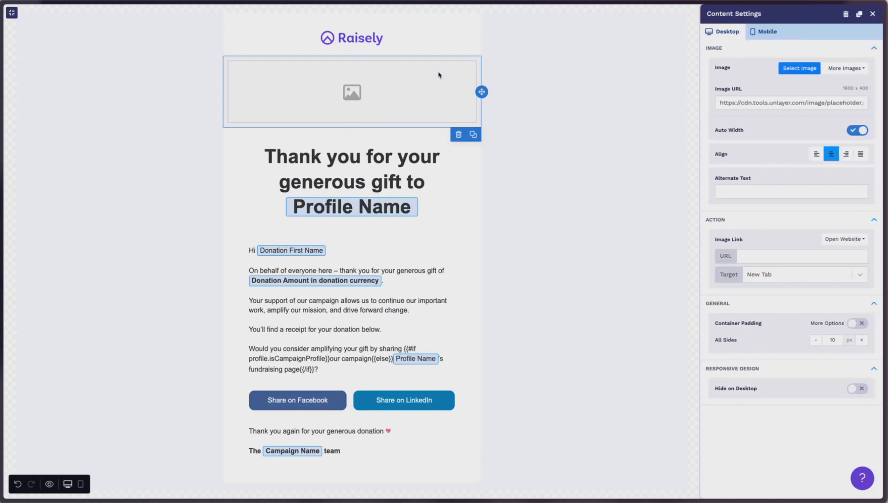
left_click(793, 69)
key("Escape")
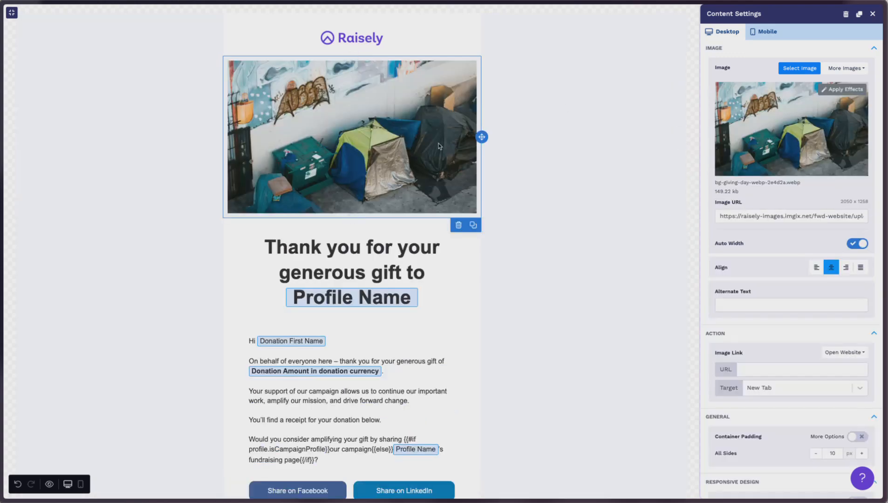
Give the image row's column a white background colour.
left_click(545, 275)
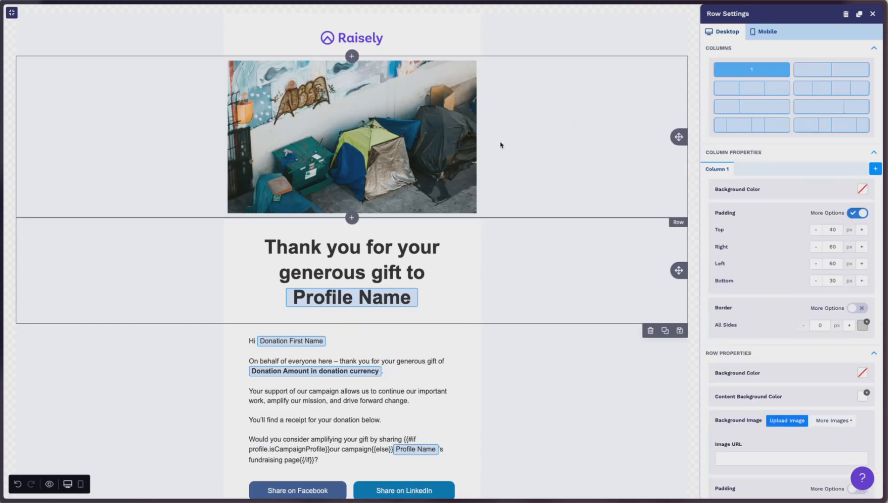
left_click(566, 135)
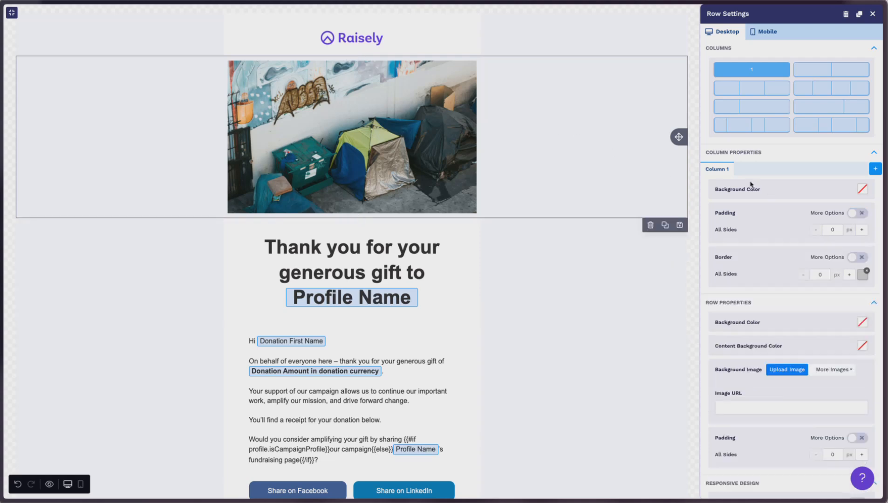
left_click(863, 191)
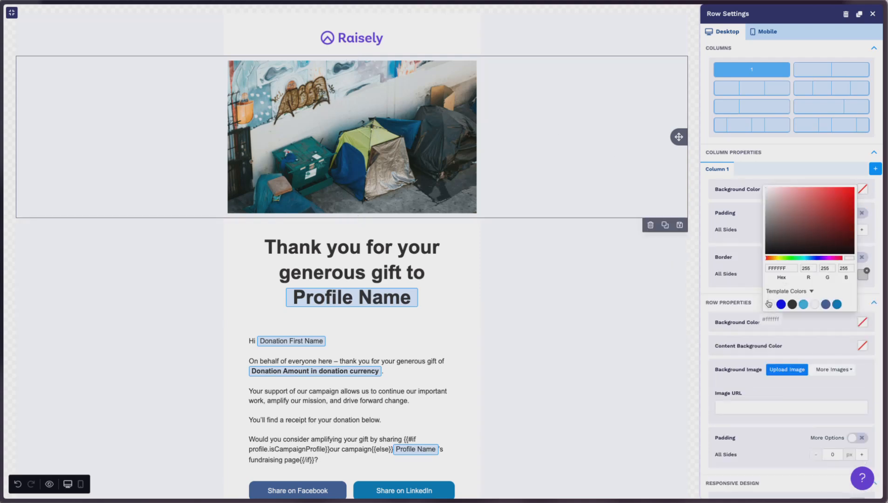
left_click(531, 261)
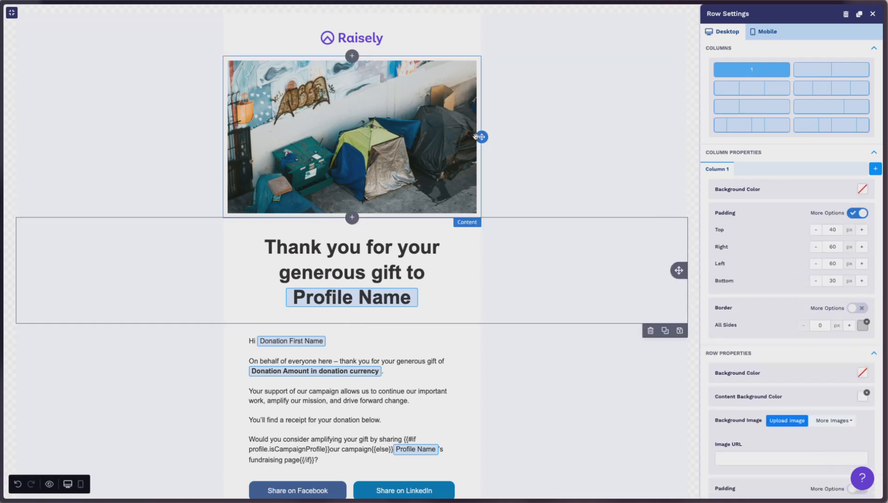
left_click(531, 357)
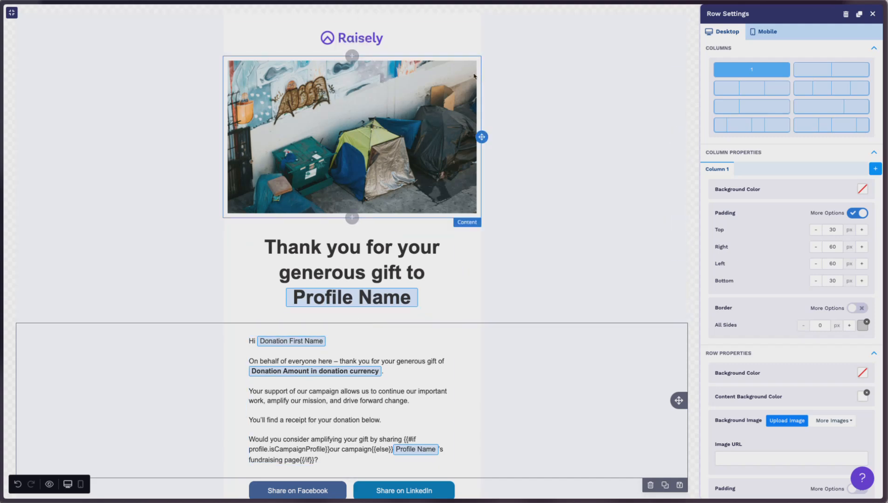
left_click(506, 126)
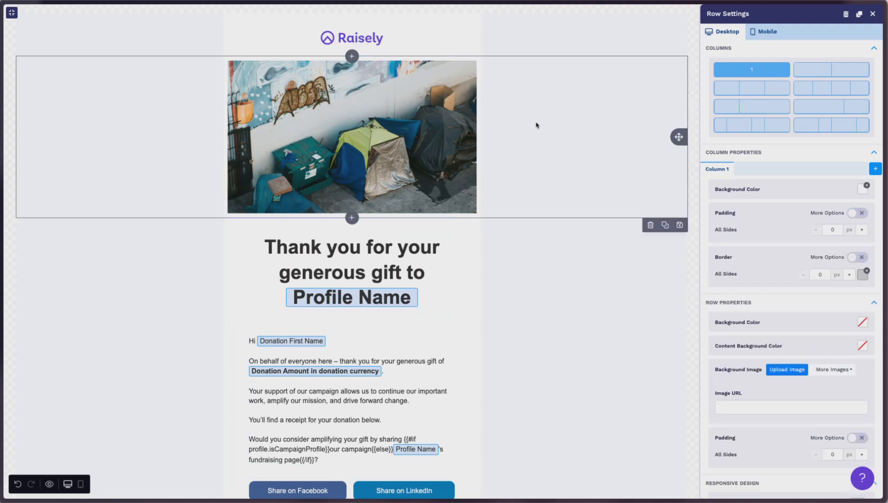
Set the tents image block's container padding to 0 px on all sides.
scroll(816, 314, "down", 2)
left_click(419, 122)
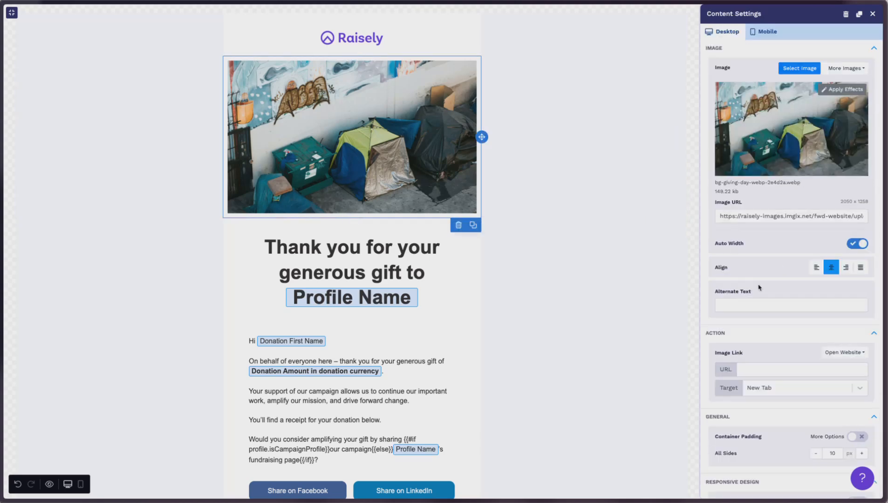
scroll(785, 280, "down", 2)
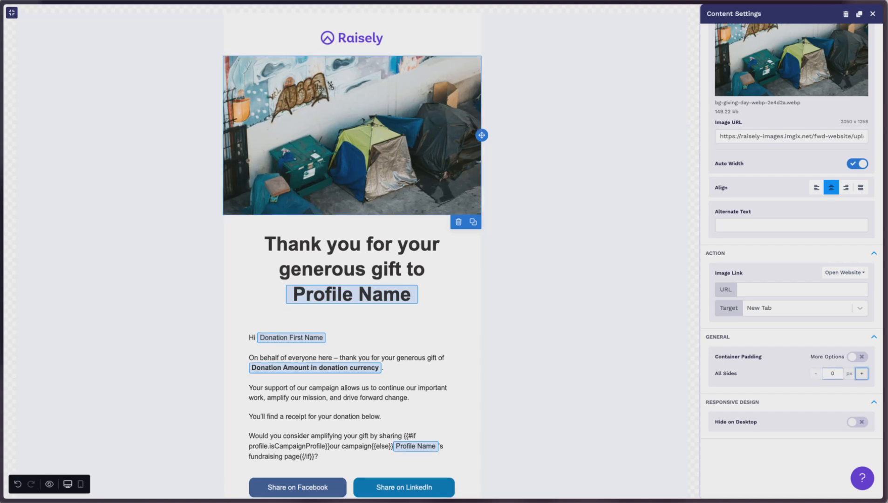
left_click(584, 310)
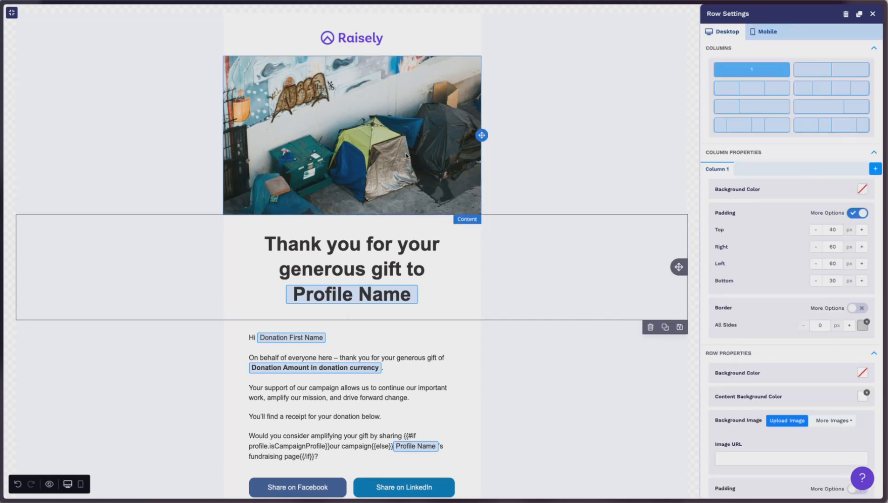
Save the tents image row as a reusable row under the category "Image Row".
left_click(613, 145)
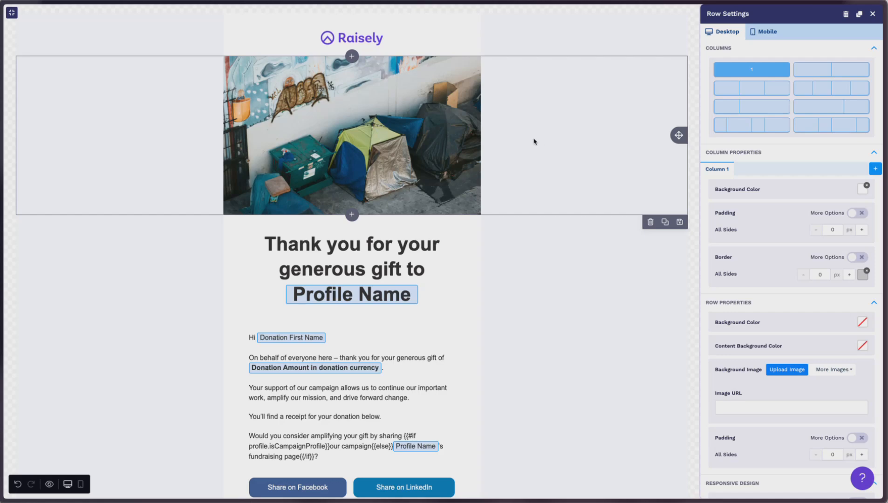
left_click(680, 222)
left_click(413, 231)
type("Image Row")
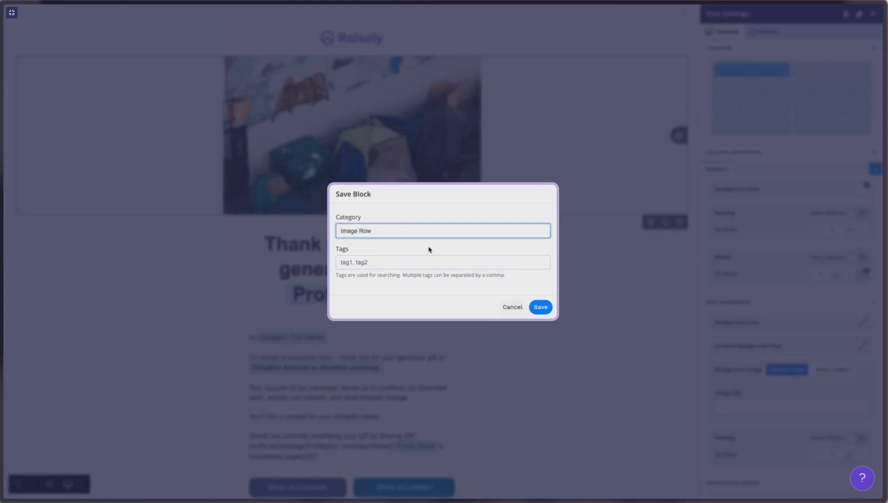
left_click(547, 308)
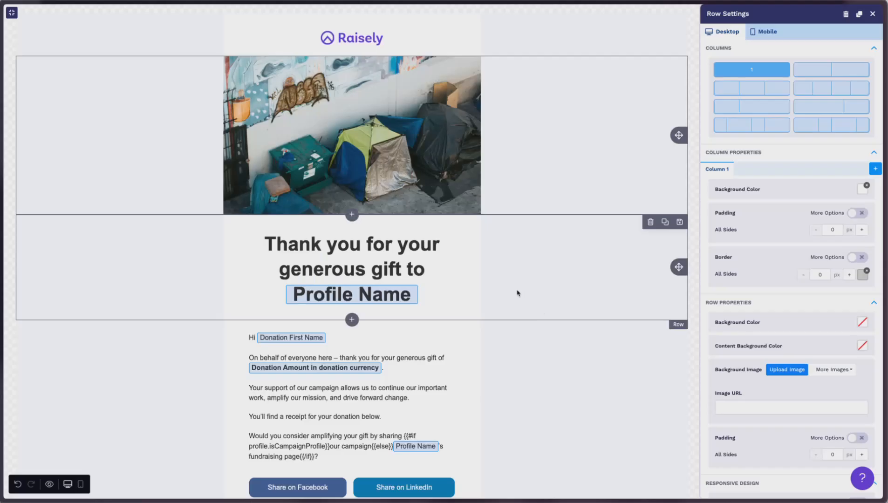
Replace the thank-you heading text with "Heading Title".
scroll(516, 296, "down", 1)
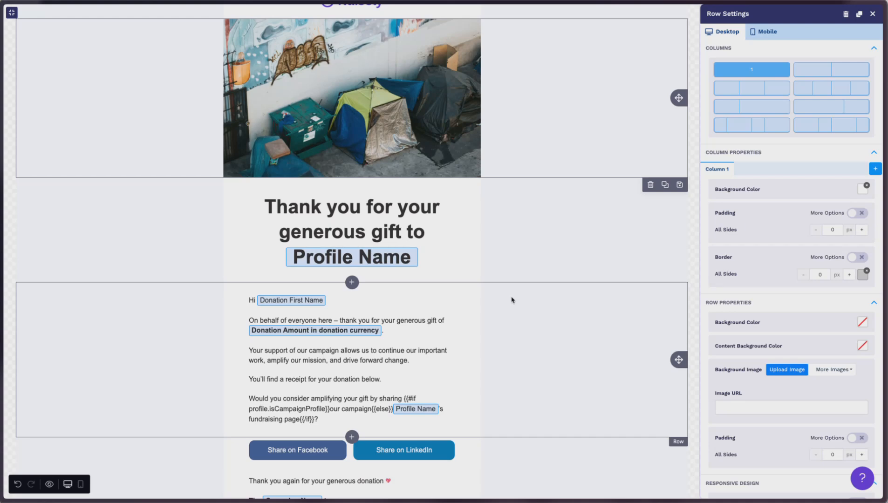
left_click(512, 301)
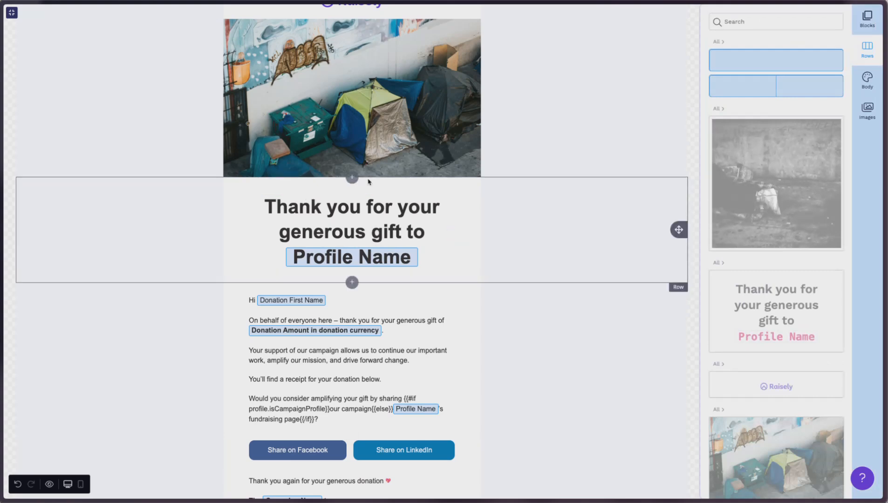
left_click(364, 232)
left_click_drag(265, 206, 427, 259)
key("BackSpace")
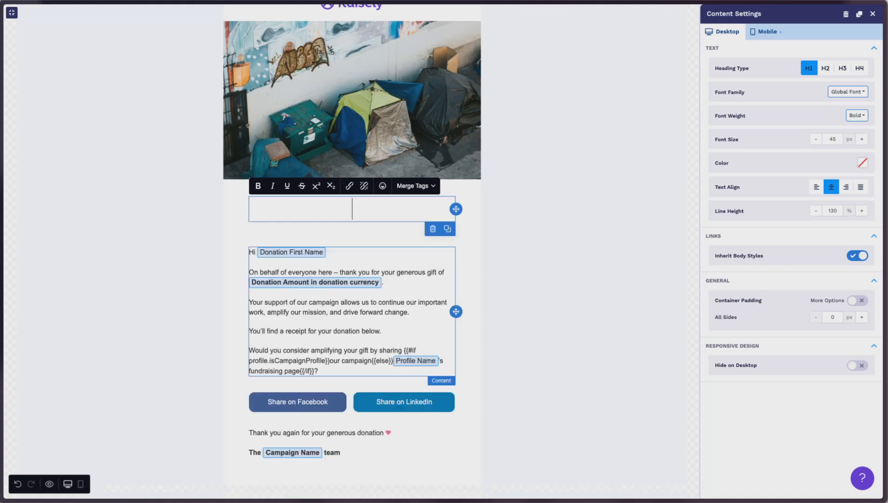
type("Heading Title")
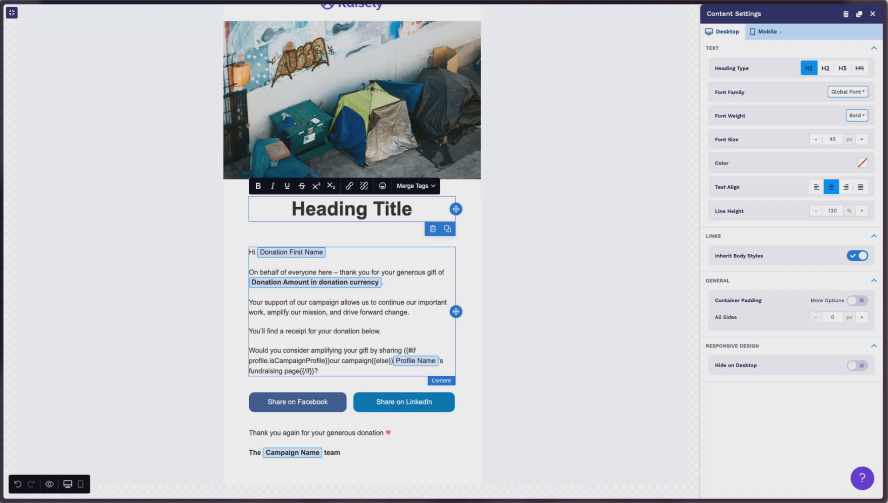
Set the heading's desktop font size to 36 px.
left_click(515, 272)
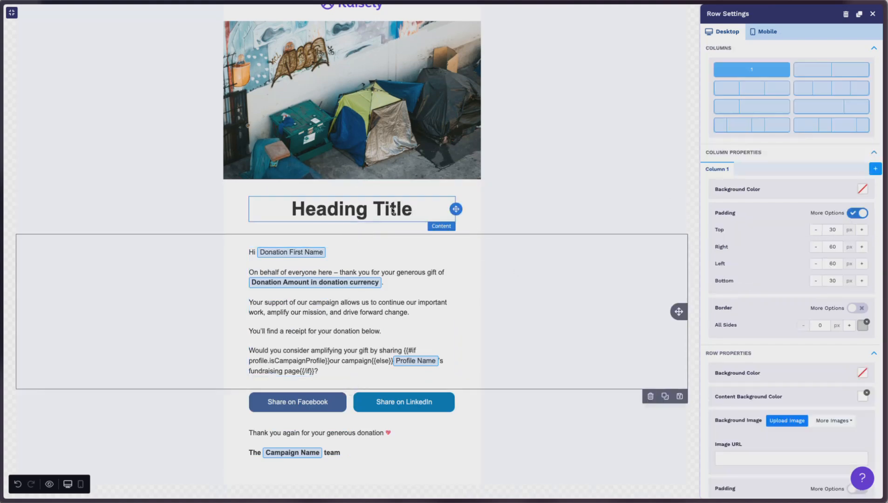
left_click(392, 208)
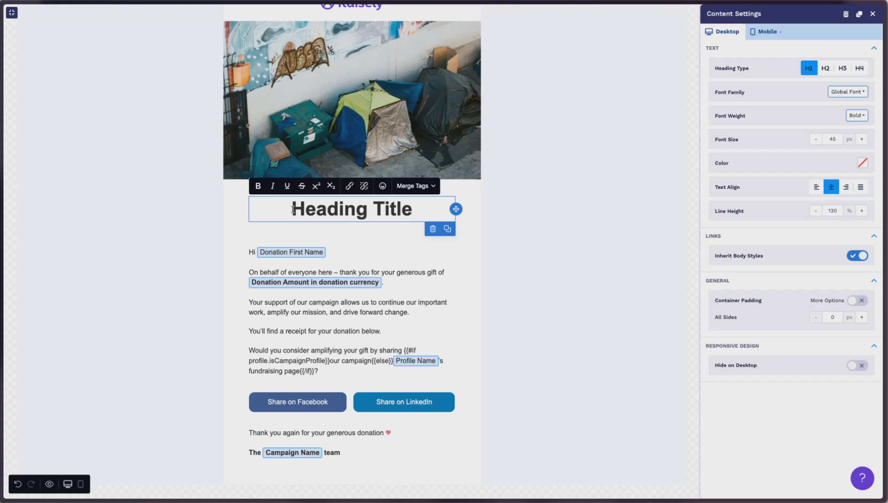
left_click(831, 139)
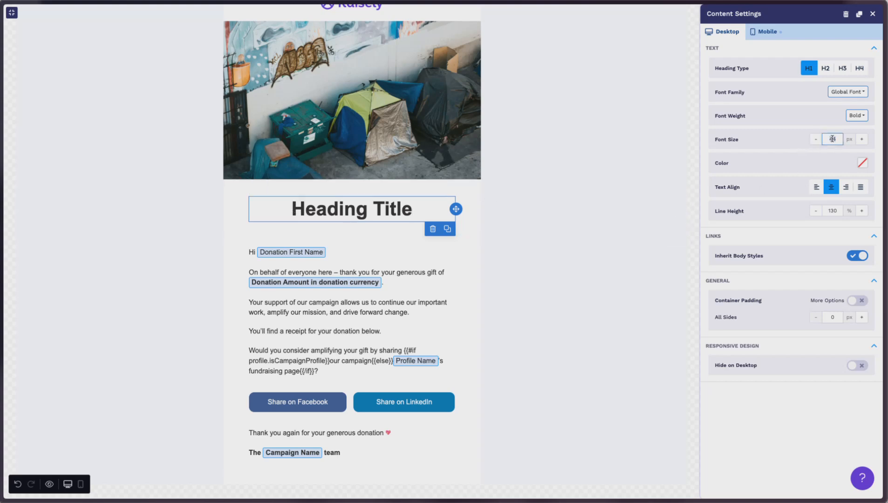
type("36")
key("Tab")
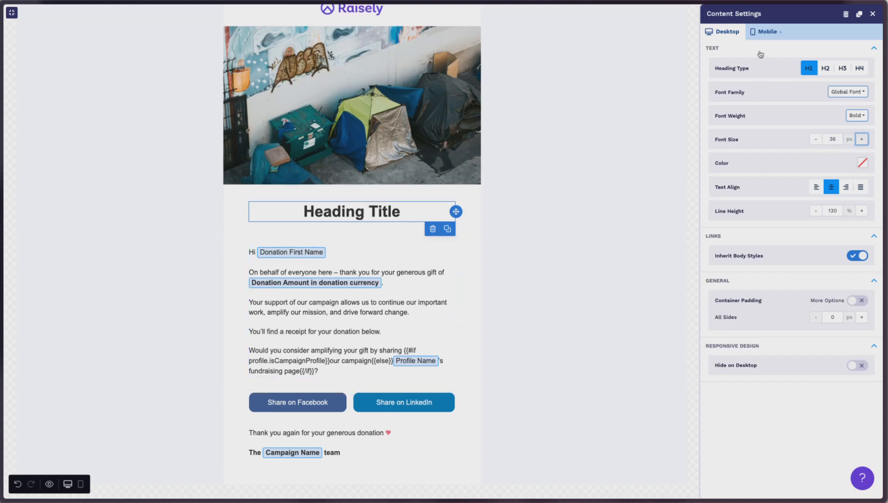
Review the heading's mobile font size, then set its desktop line height to 110%.
left_click(769, 31)
left_click(832, 95)
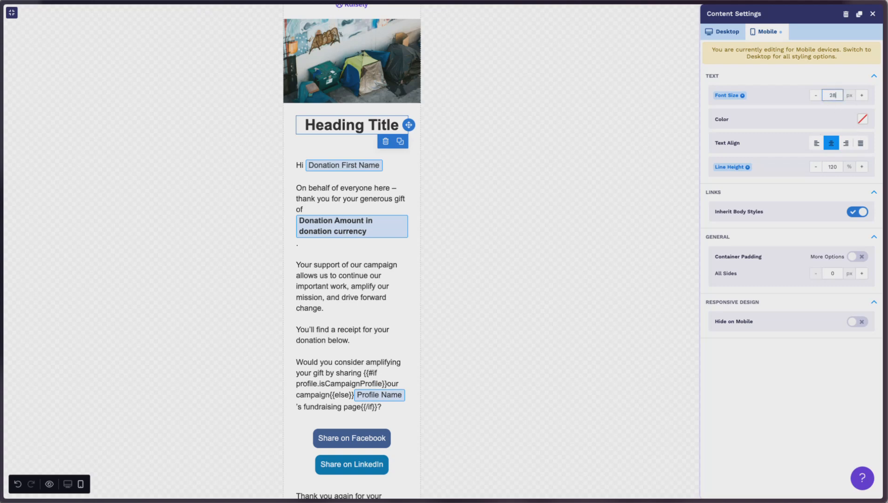
key("Tab")
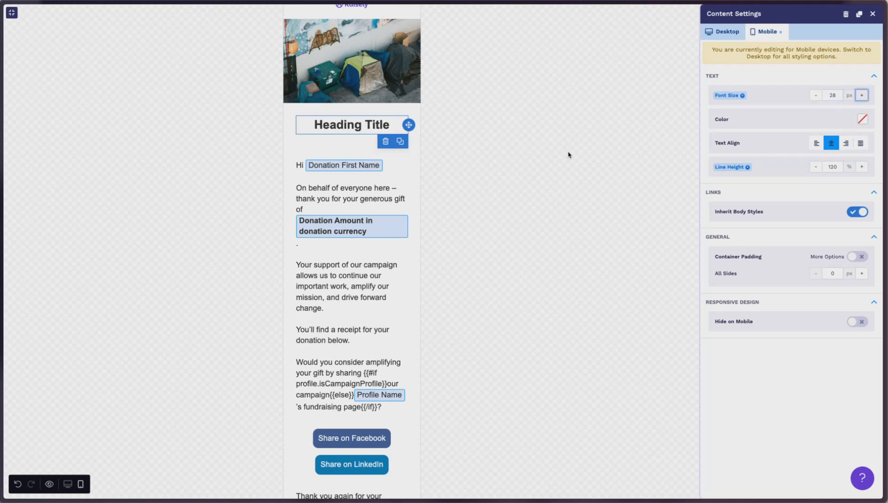
left_click(720, 35)
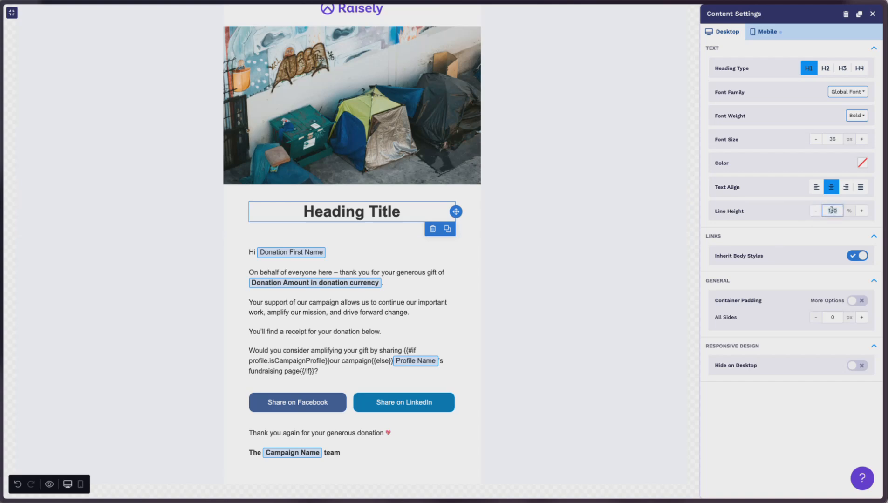
key("Tab")
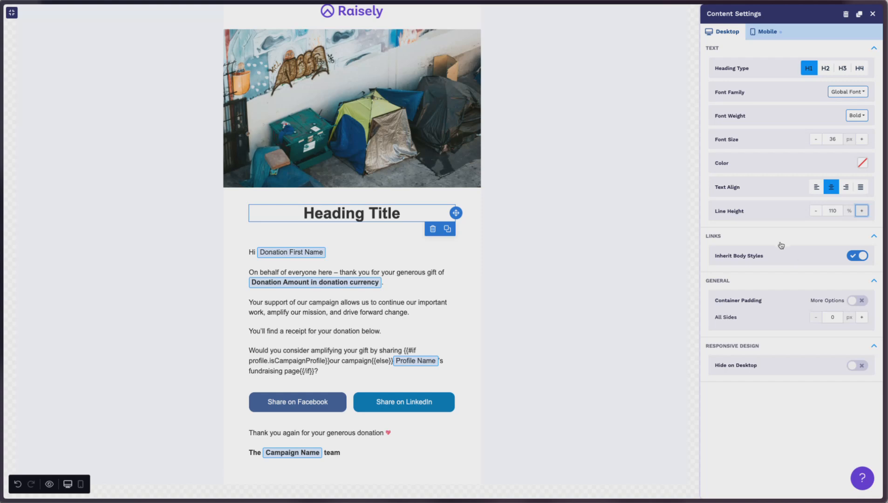
Set the heading's mobile line height to 110%.
left_click(765, 32)
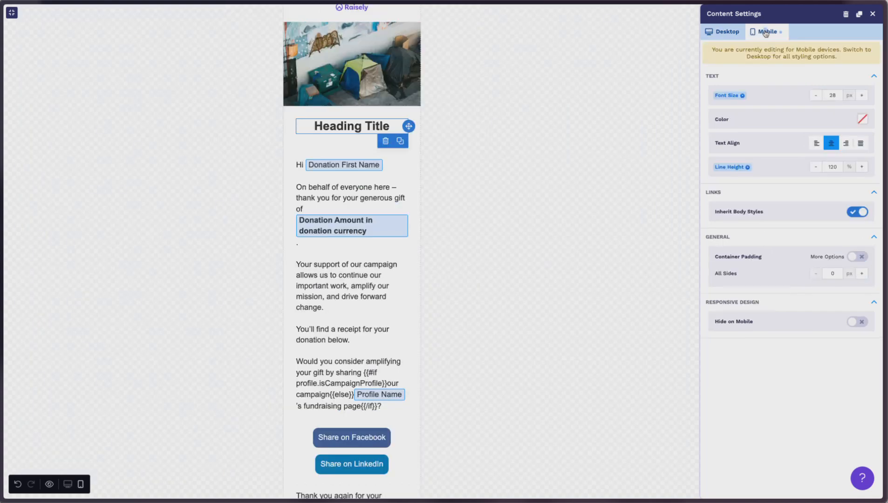
left_click(832, 167)
type("110")
key("Tab")
left_click(722, 32)
Save the heading row as a reusable row under the category "Title".
left_click(509, 221)
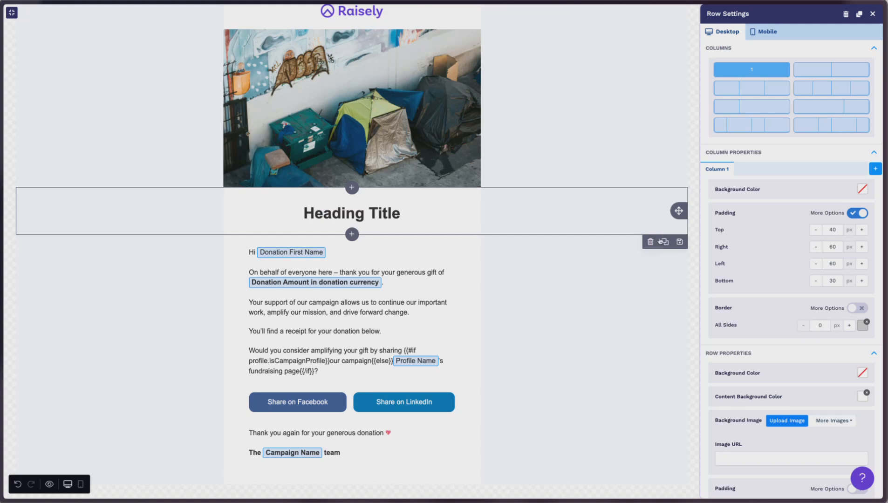
left_click(680, 242)
left_click(421, 230)
type("Title")
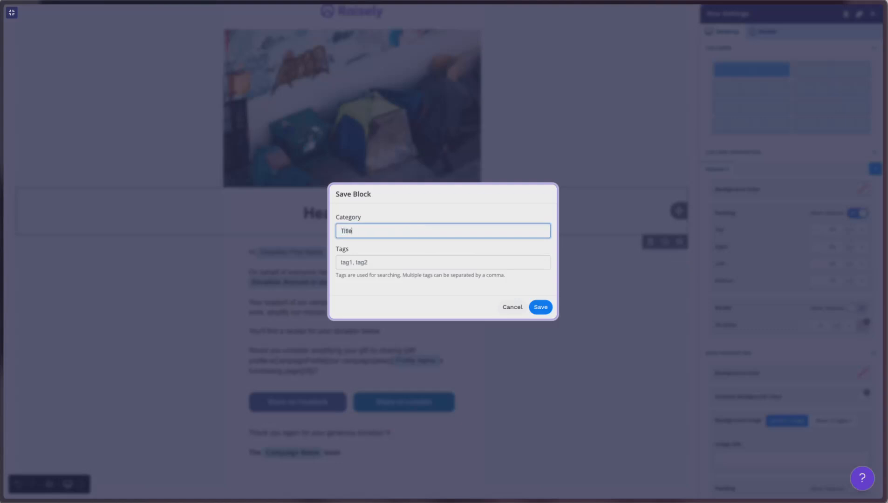
left_click(541, 307)
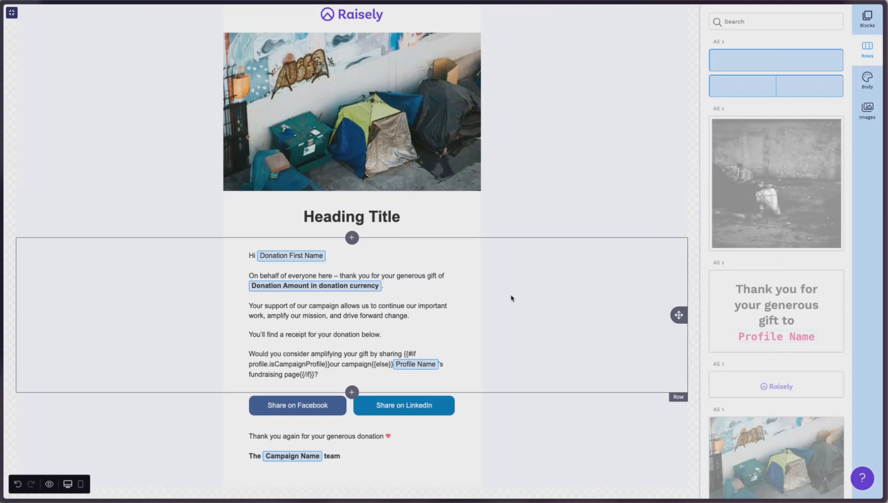
Duplicate the row containing the main body text.
left_click(296, 315)
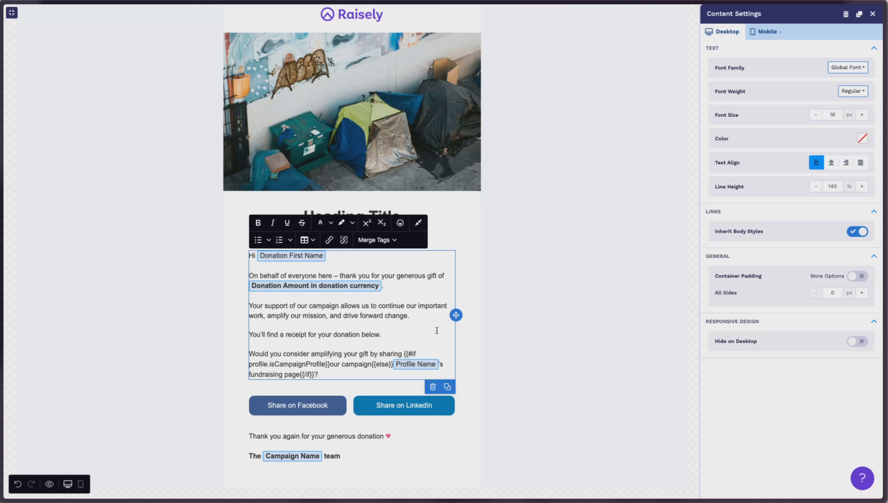
left_click(530, 313)
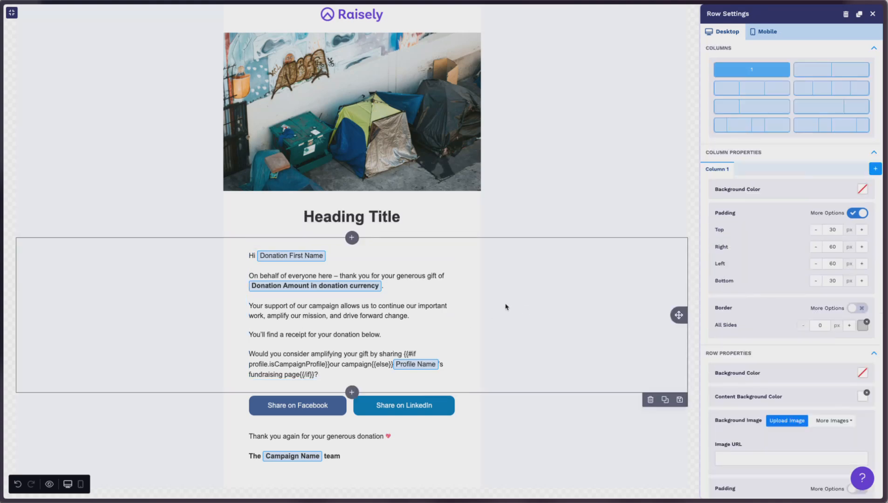
left_click(665, 400)
scroll(501, 338, "down", 2)
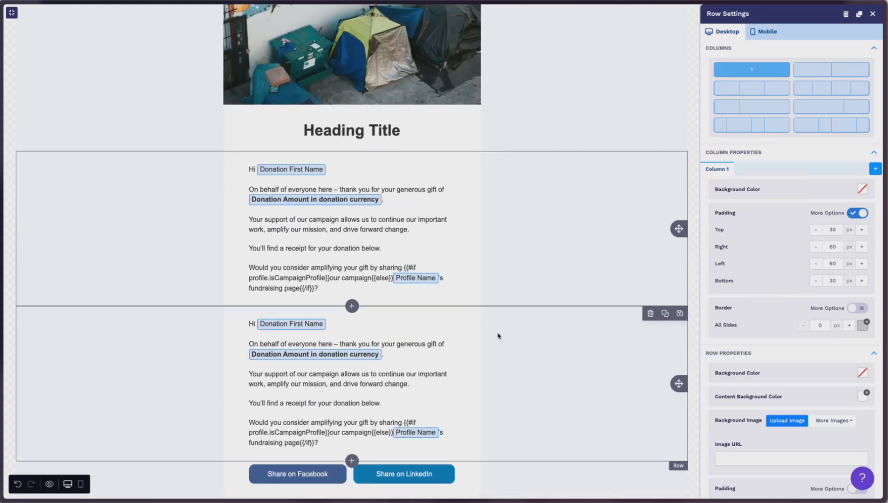
Replace the duplicated row's text with pasted lorem ipsum placeholder text.
left_click(251, 330)
left_click_drag(250, 323, 319, 443)
key("BackSpace")
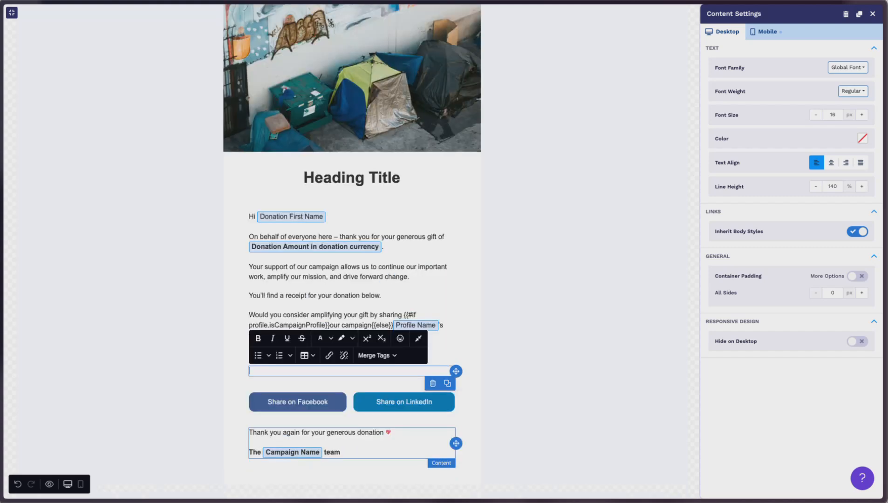
type("Lorem ipsum dolor sit amet, consectetur adipiscing elit. Morbi tincidunt purus vulputate hendrerit sollicitudin. Pellentesque vitae fringilla lectus, ut sollicitudin metus. Vivamus ac varius nibh. Nam metus ligula, convallis eleifend mi at, pharetra hendrerit lacus. Nullam ornare efficitur maximus. In vel ante in metus facilisis eleifend. Duis sodales ante pellentesque porta tempus. Donec finibus et mi vehicula mollis. Donec vel egestas elit. Donec at nibh leo. Etiam rutrum efficitur scelerisque.")
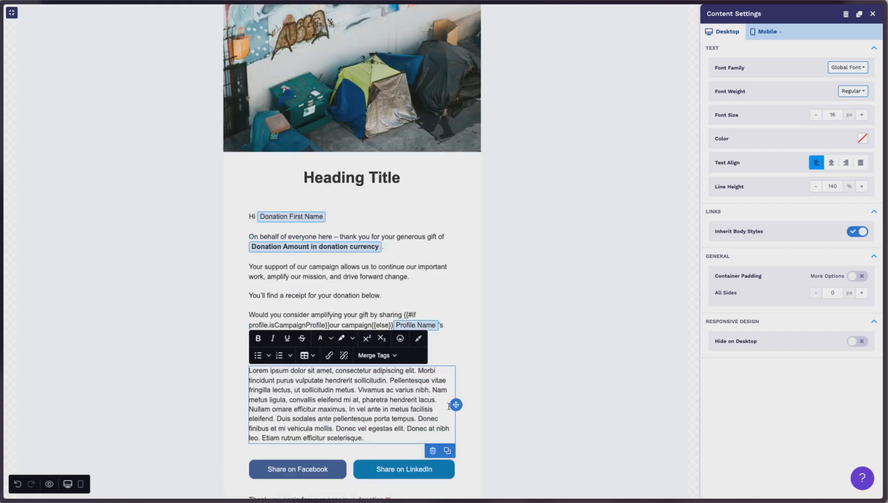
left_click(559, 420)
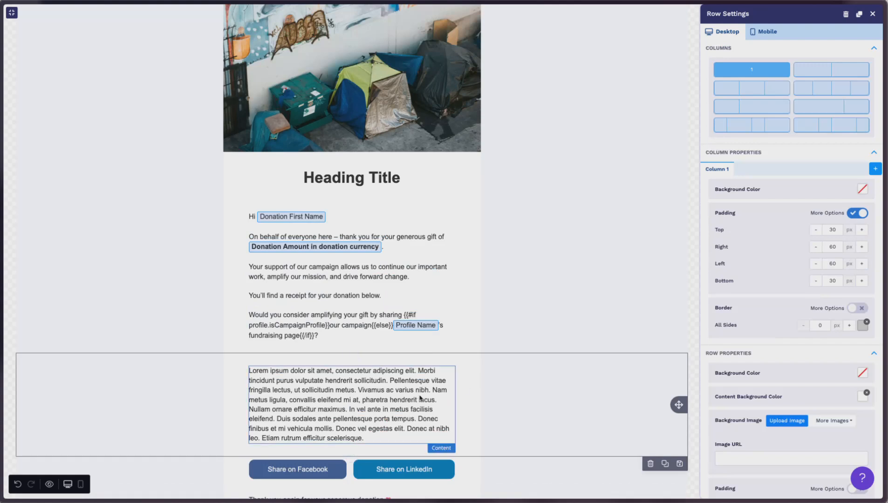
Split the placeholder text into two paragraphs after "maximus.".
scroll(485, 377, "down", 1)
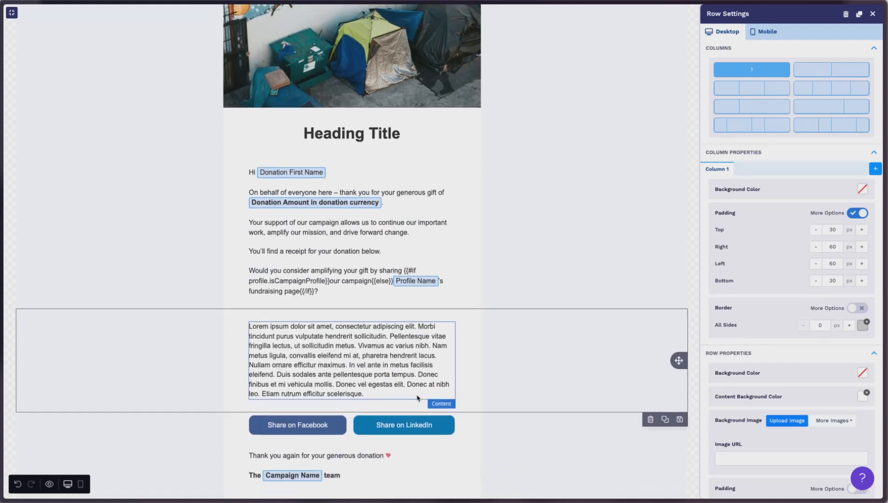
left_click(351, 369)
key("Return")
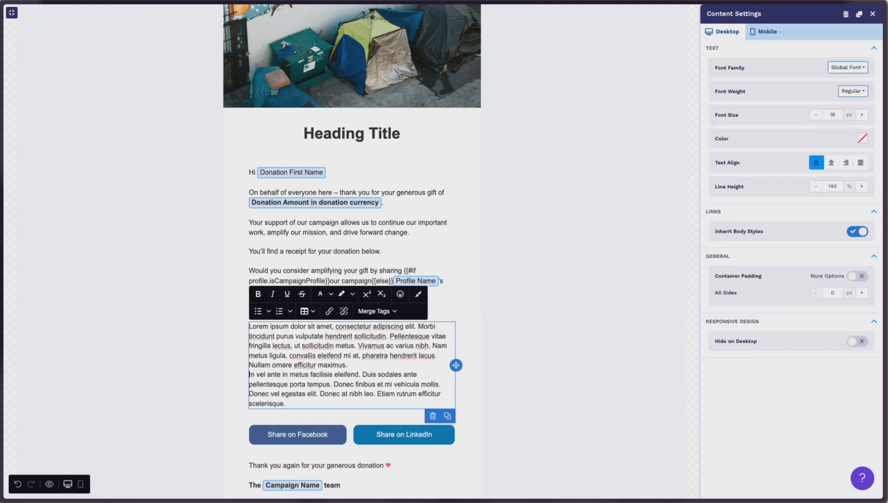
left_click(543, 384)
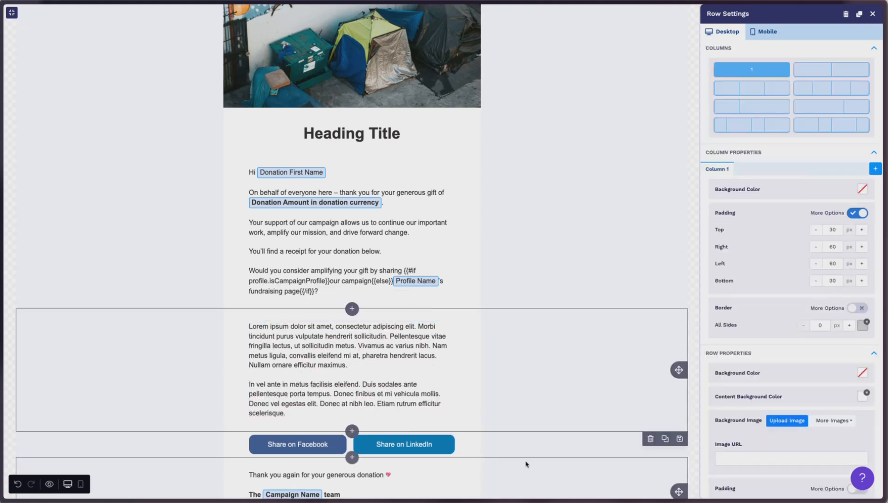
Set the placeholder row column's right and left padding to 0 px.
scroll(527, 459, "down", 1)
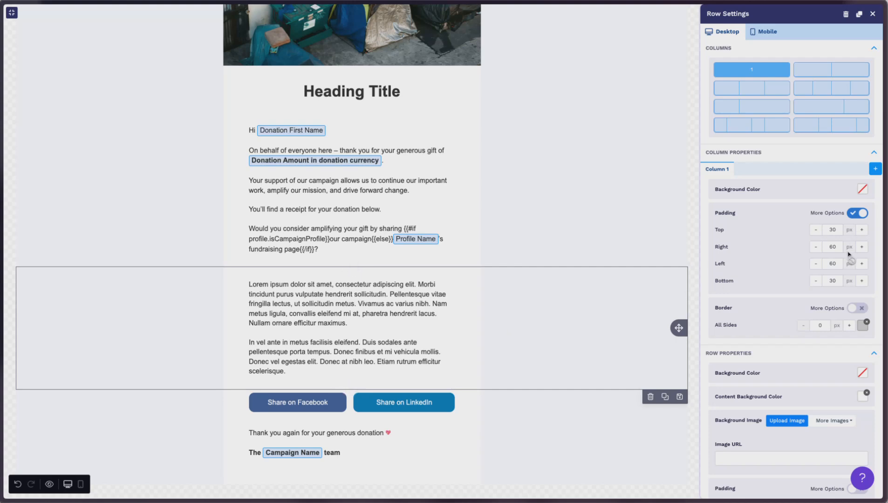
left_click(833, 229)
left_click(832, 246)
key("BackSpace")
key("BackSpace")
type("0")
left_click(833, 264)
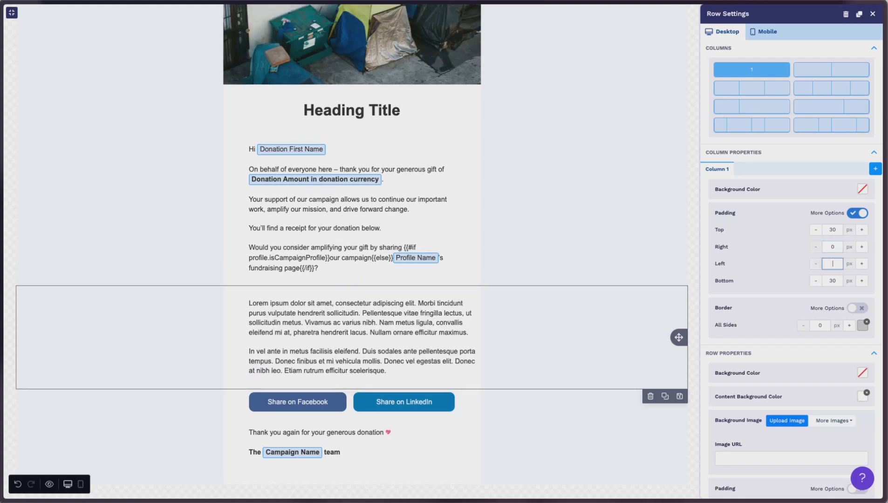
key("BackSpace")
key("BackSpace")
type("0")
key("Tab")
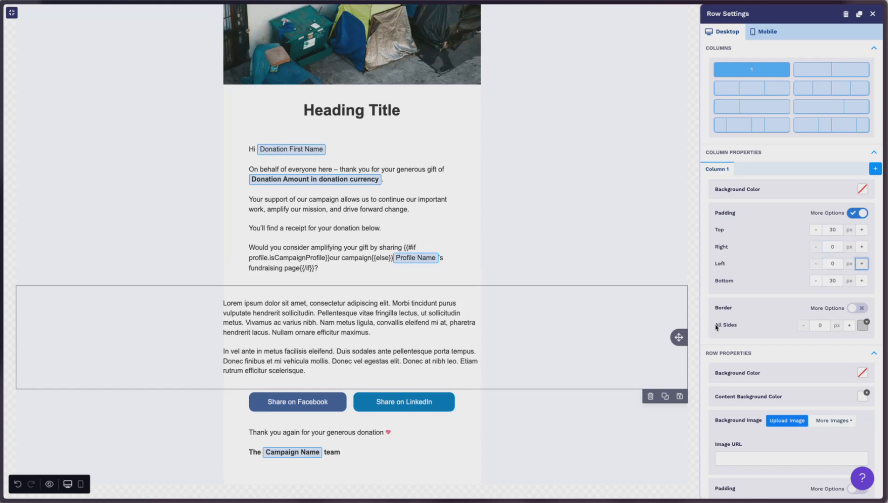
Set the placeholder row column's right and left padding back to 60 px.
left_click(827, 246)
type("60")
left_click(827, 263)
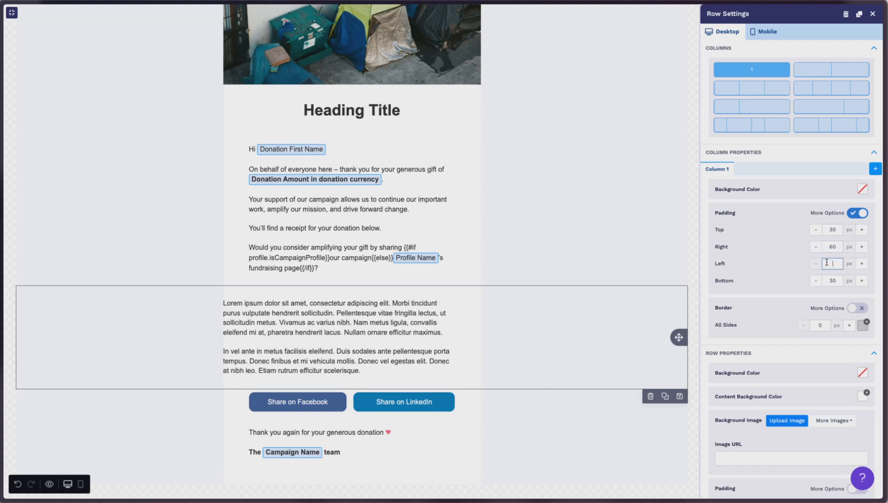
type("60")
key("Tab")
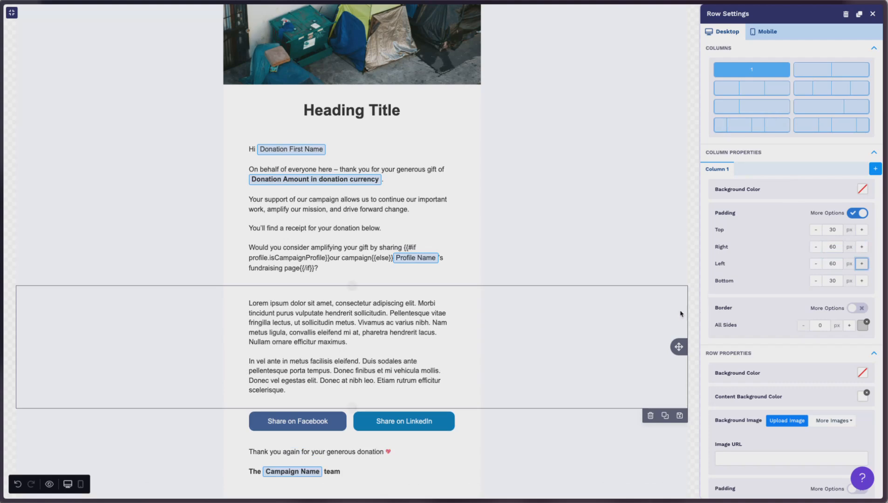
Save the placeholder text row as a reusable saved row in the category "Text Row".
left_click(577, 359)
left_click(679, 416)
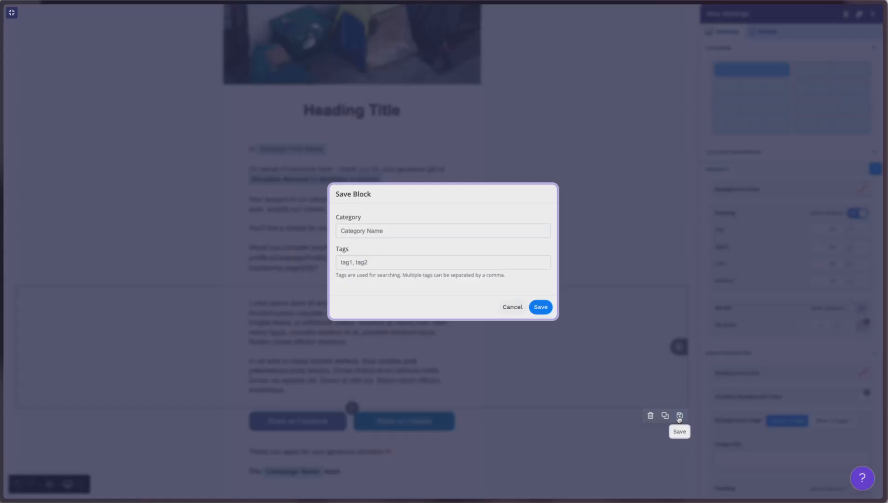
left_click(398, 230)
type("Row")
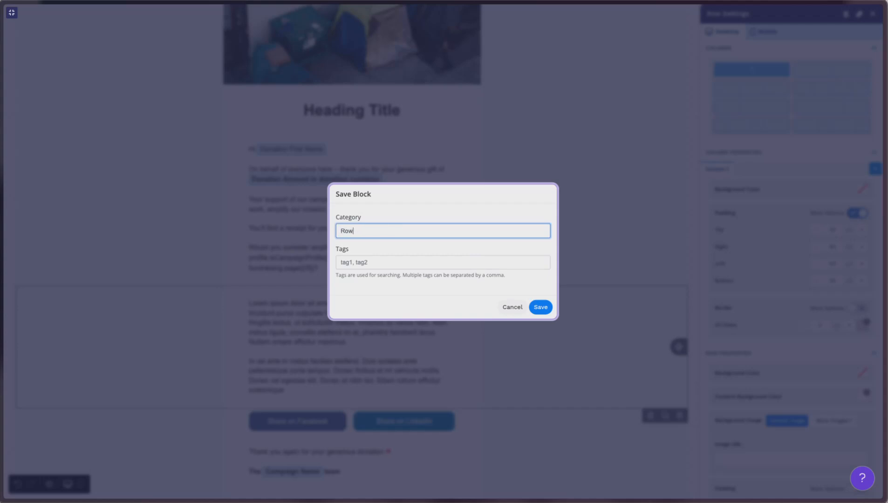
key("BackSpace")
key("BackSpace")
key("BackSpace")
type("Text Row")
left_click(540, 307)
Delete the placeholder text row from the email.
scroll(522, 238, "down", 1)
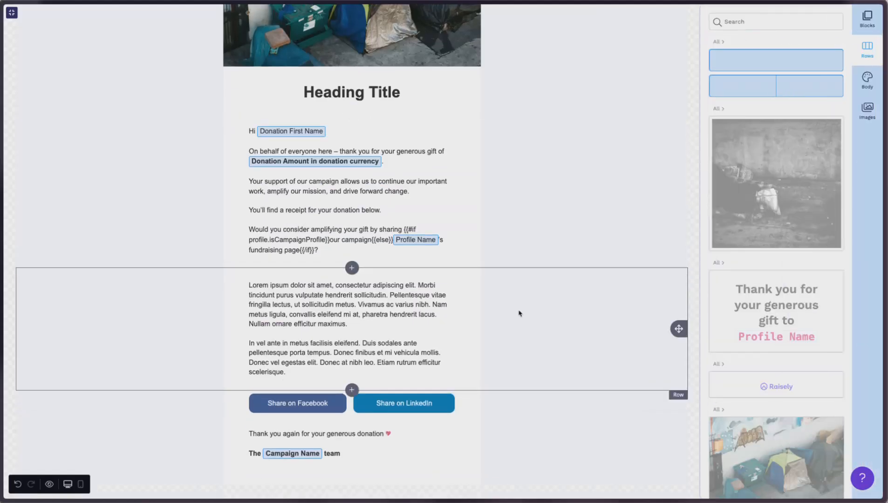
left_click(491, 329)
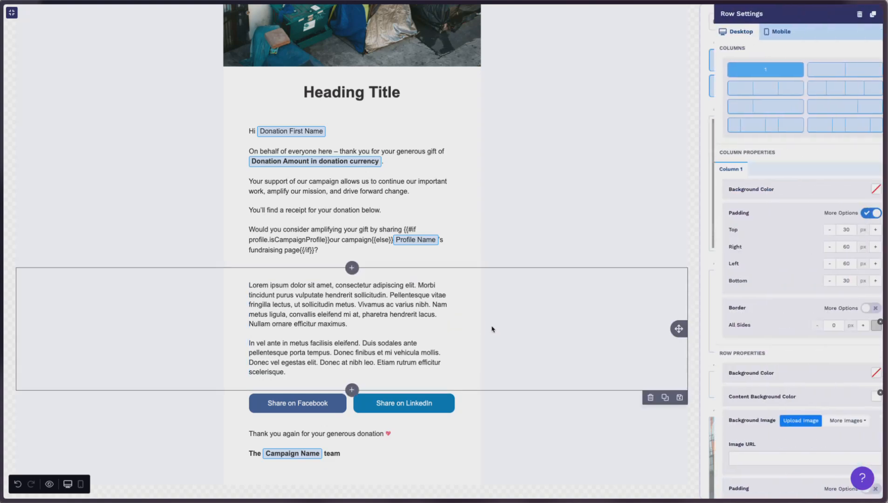
left_click(651, 398)
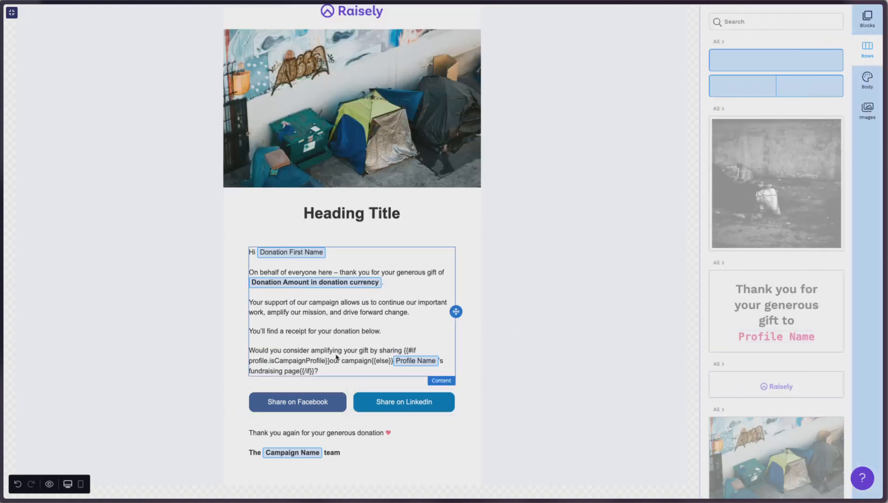
Insert a new empty row below the message text and add a button block to it.
left_click(352, 389)
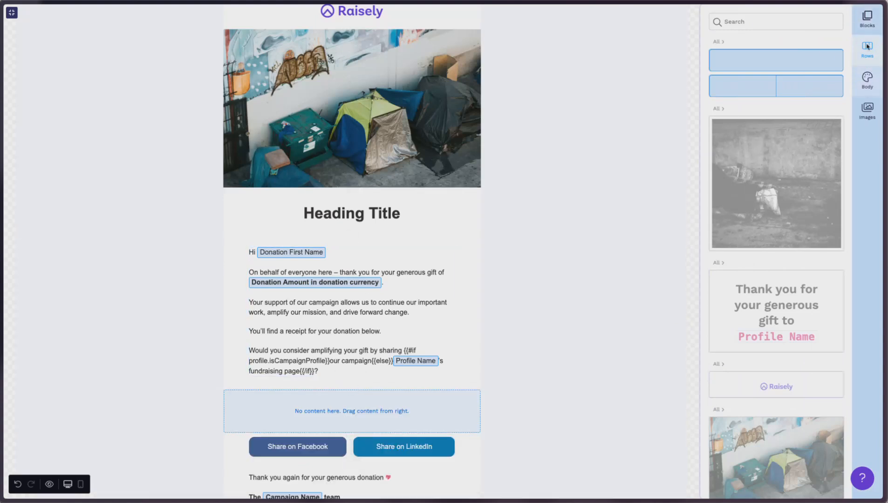
left_click(867, 26)
left_click_drag(811, 96, 350, 371)
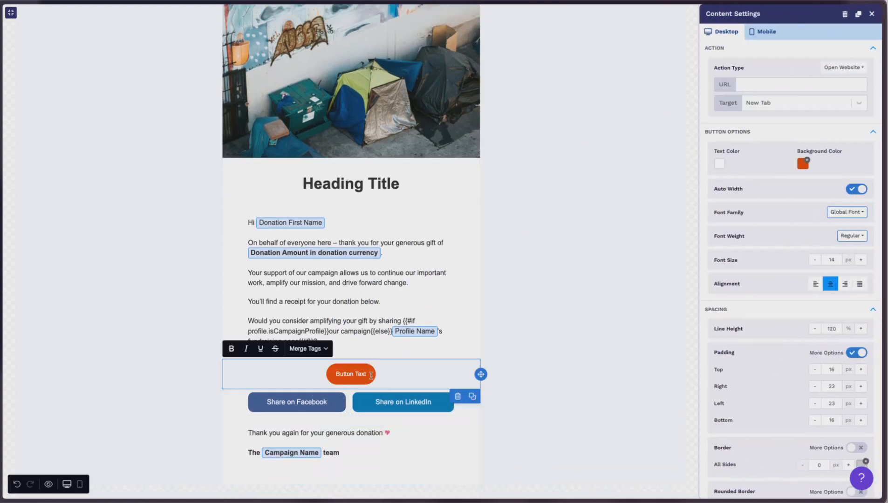
Set the button row column's background colour to white (#ffffff).
left_click(574, 358)
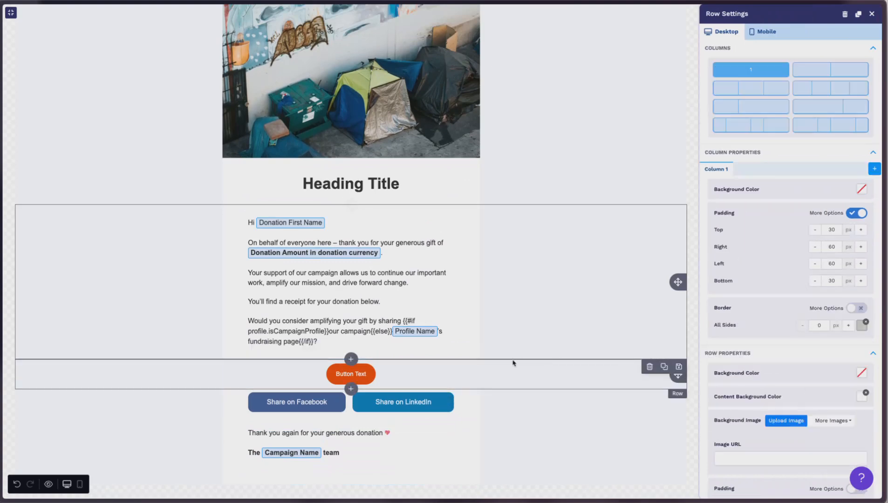
left_click(552, 383)
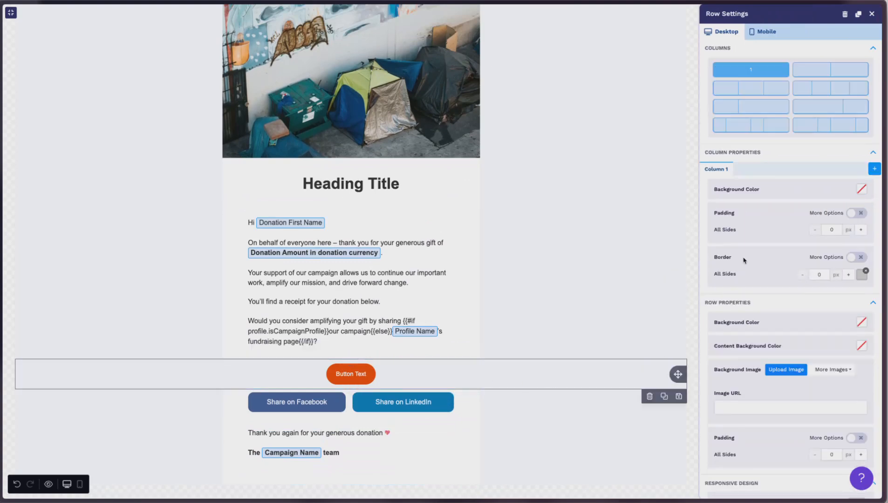
left_click(861, 188)
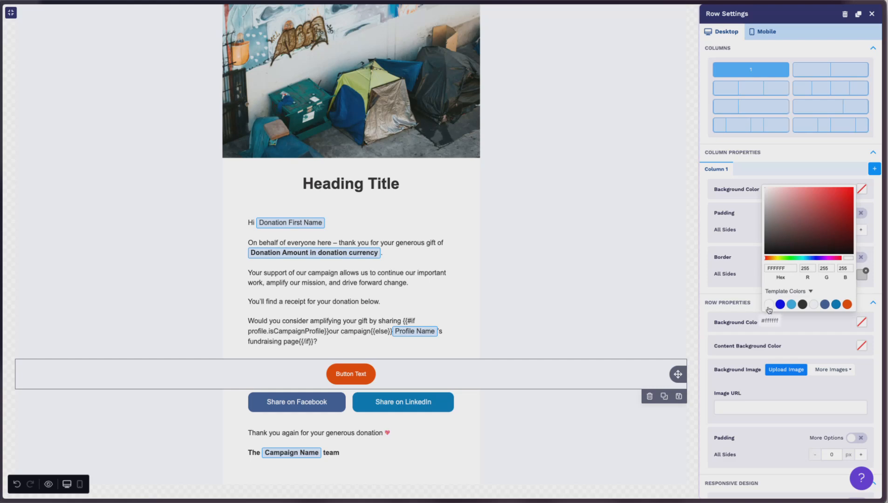
left_click(621, 400)
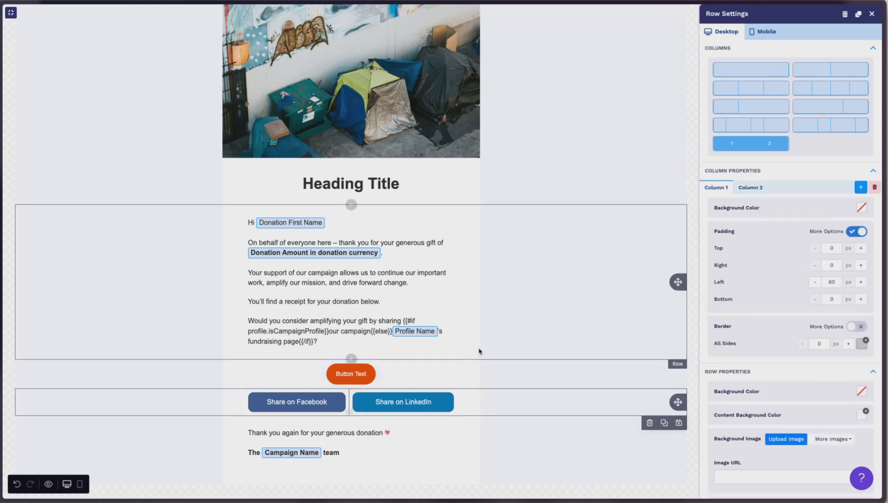
Turn off the button's auto width and set its width to 85%.
left_click(399, 378)
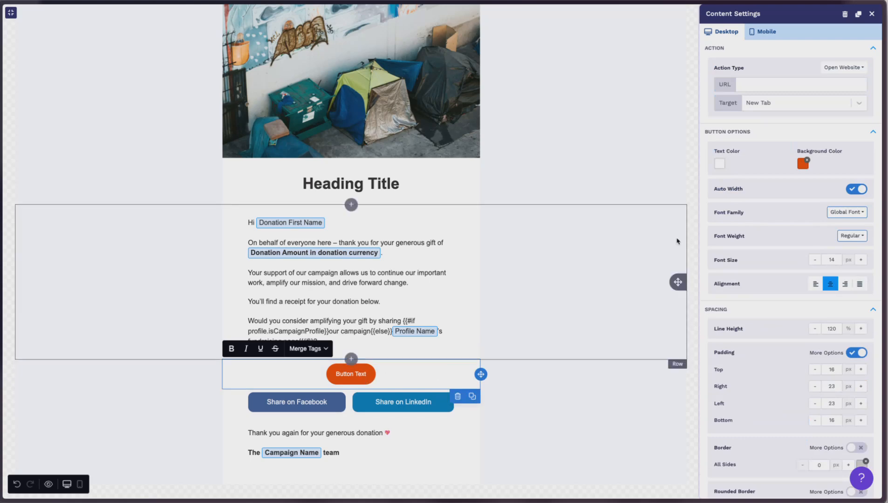
scroll(792, 177, "down", 1)
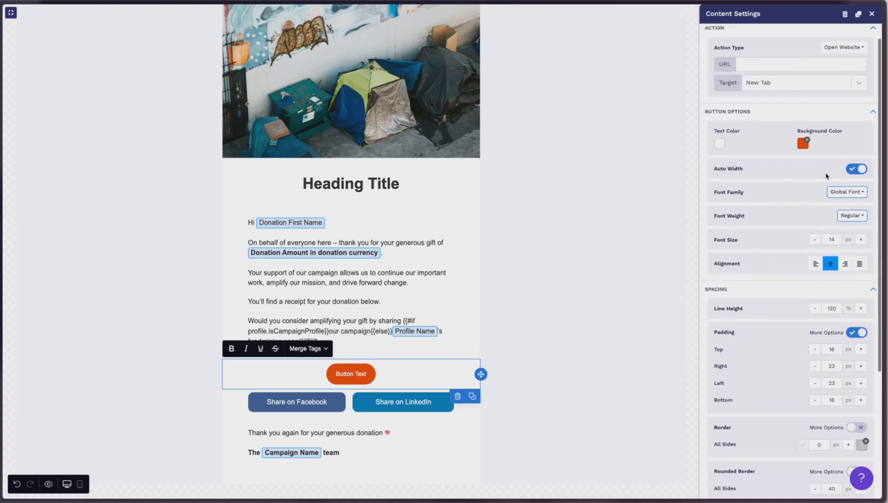
left_click(854, 171)
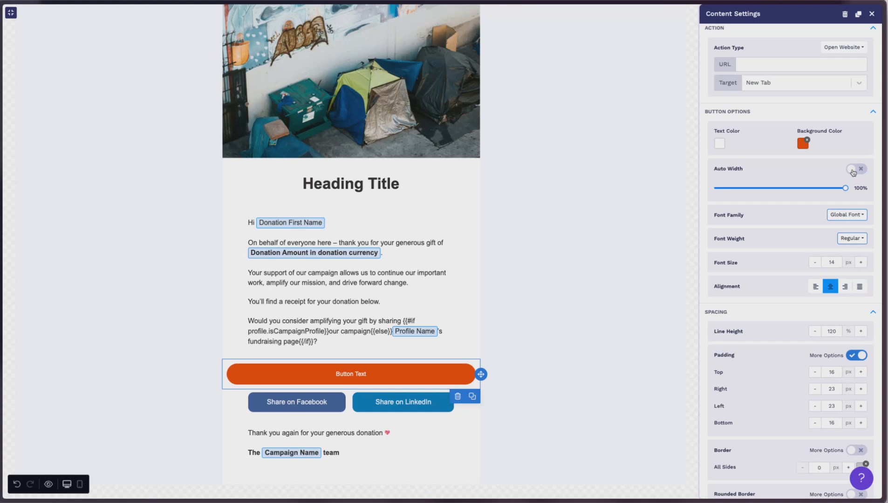
left_click_drag(846, 188, 831, 190)
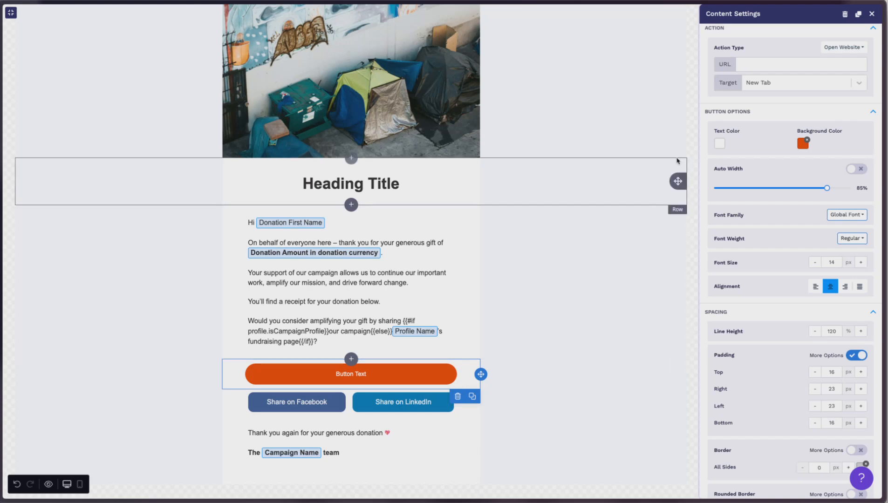
Preview the button in the mobile layout and switch back to the desktop layout.
scroll(790, 226, "up", 1)
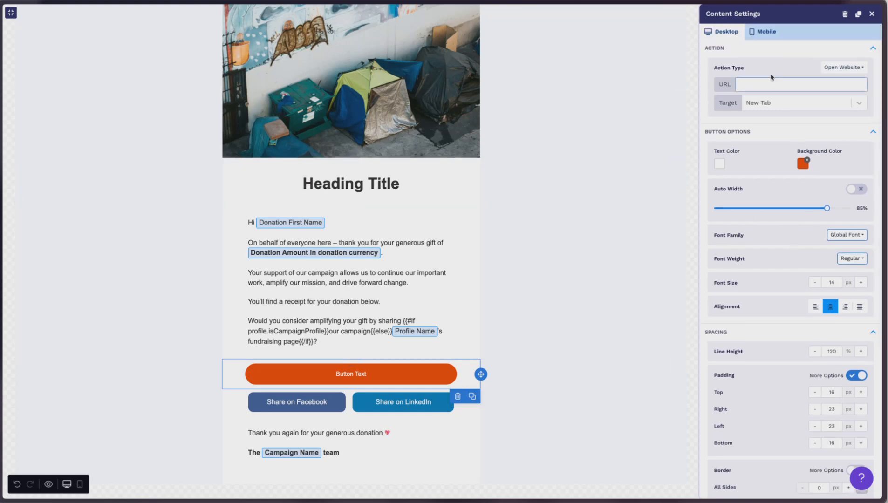
left_click(764, 32)
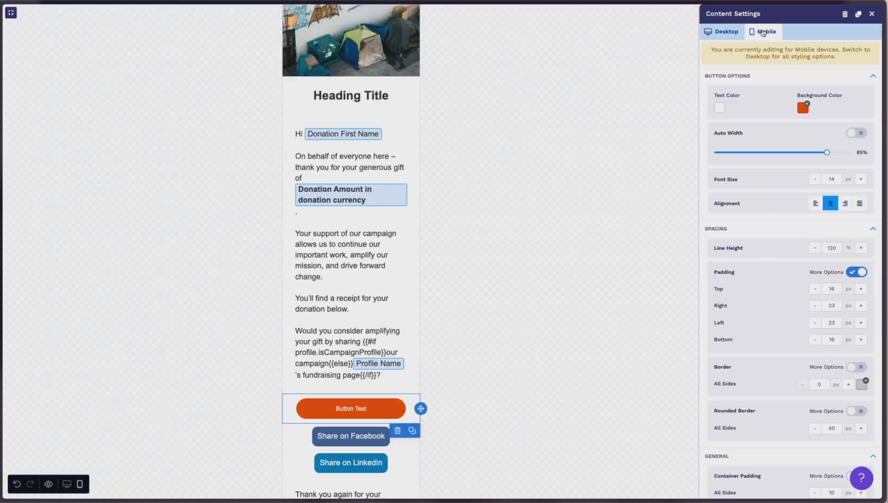
left_click(725, 33)
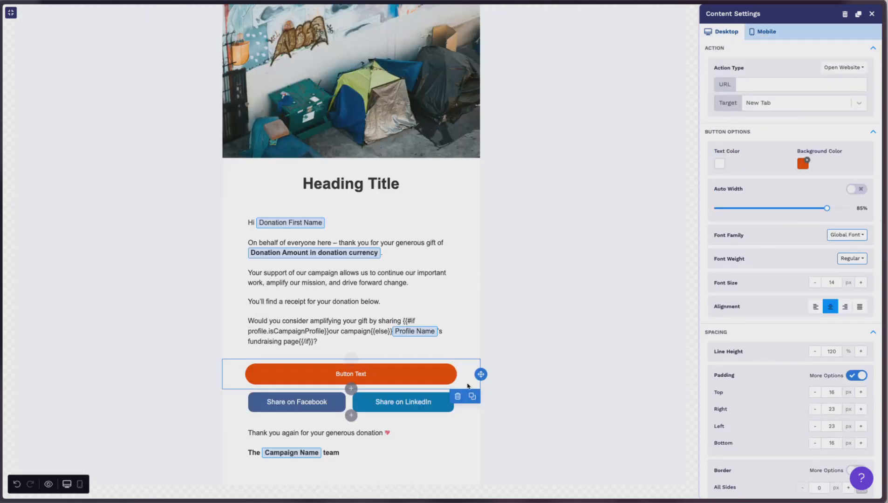
Set the button text's font weight to Bold.
left_click_drag(335, 374, 401, 376)
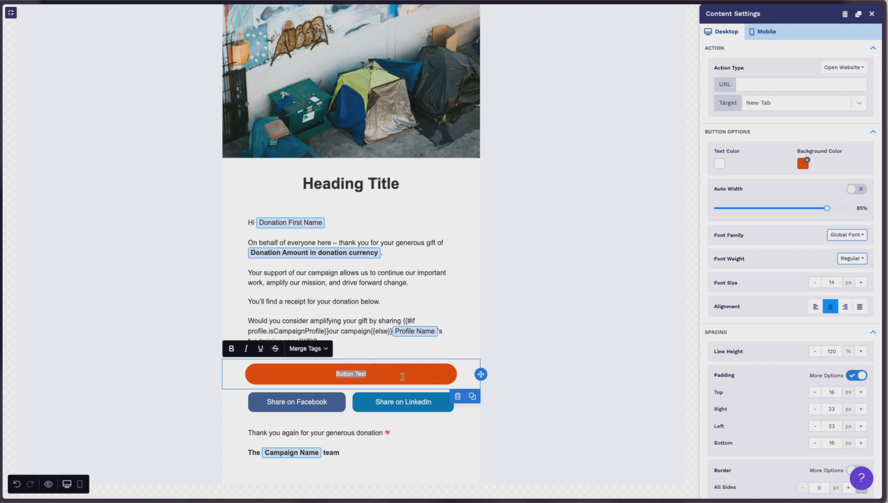
left_click(853, 260)
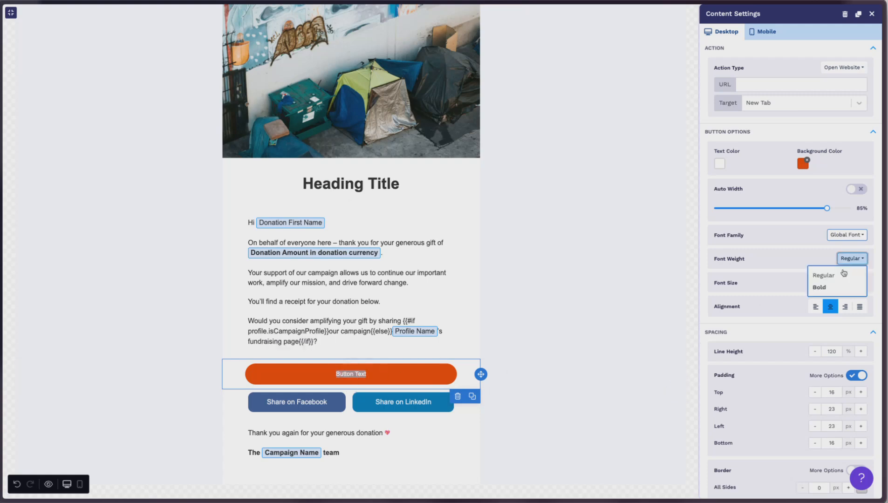
left_click(821, 288)
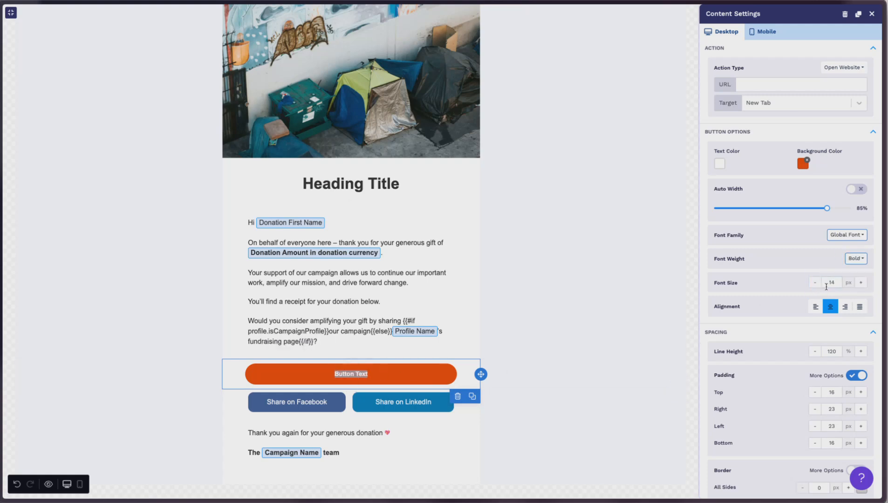
Try a 16 px font size for the button text, then set it back to 14 px.
left_click(832, 282)
type("16")
key("Tab")
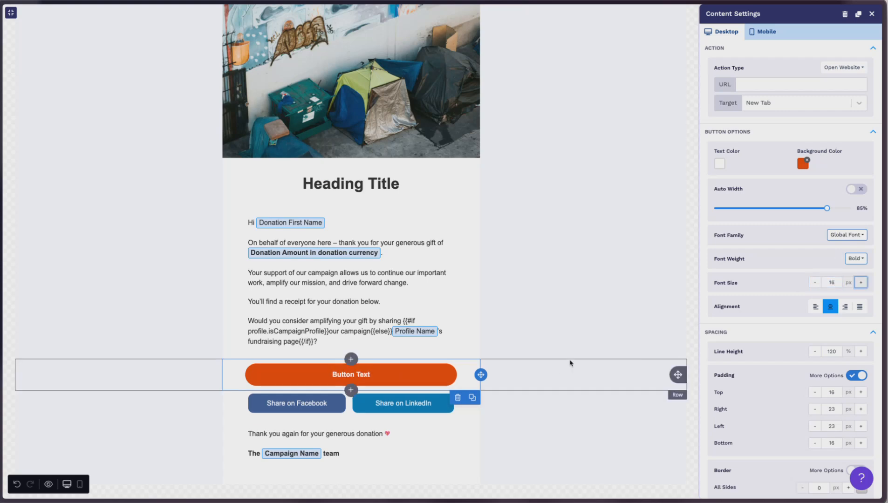
left_click(831, 282)
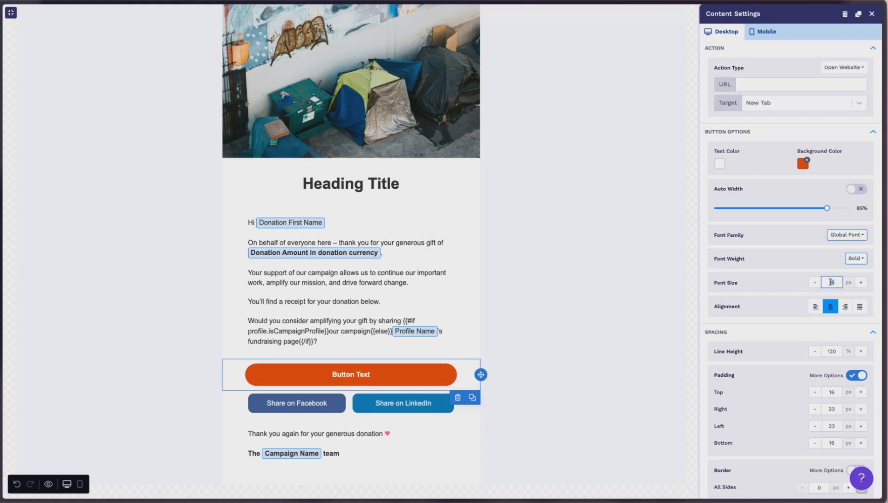
type("14")
key("Tab")
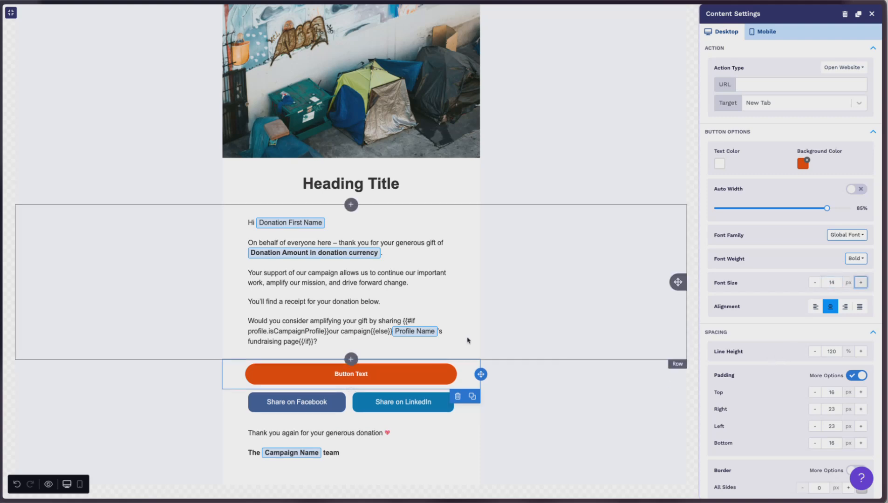
Set the button row column's top and bottom padding to 15 px.
left_click(520, 375)
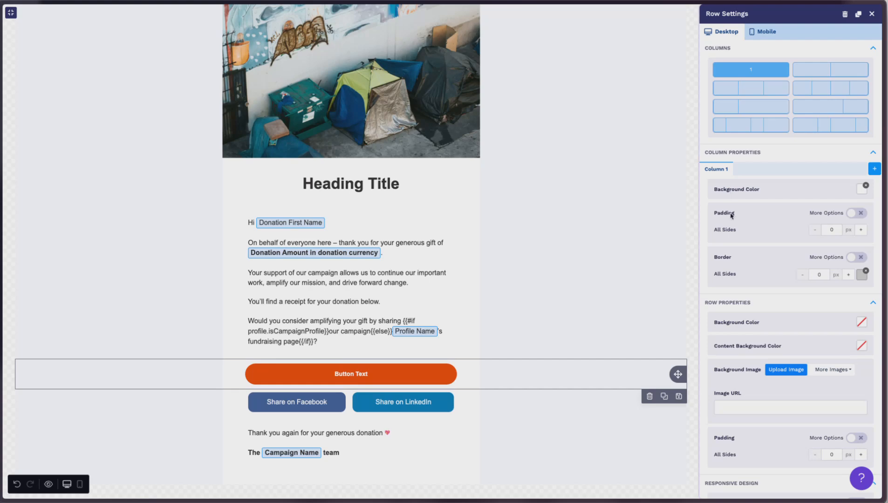
left_click(860, 215)
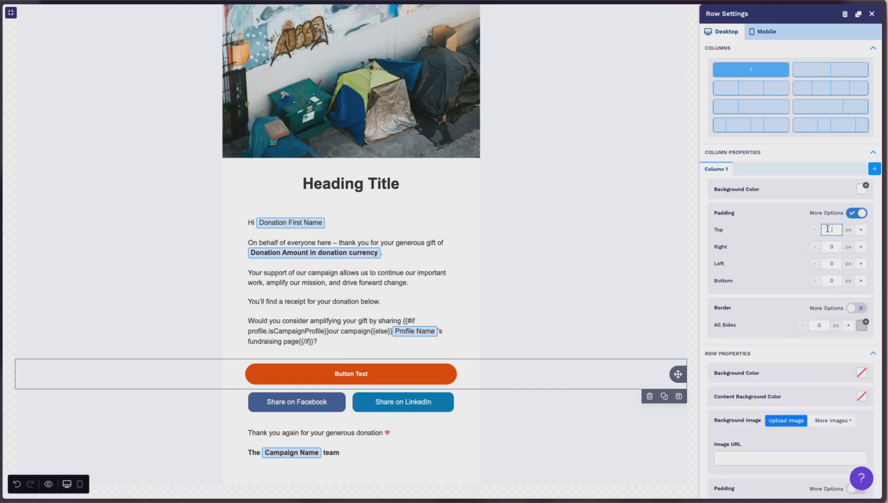
left_click(830, 281)
key("BackSpace")
type("15")
key("Tab")
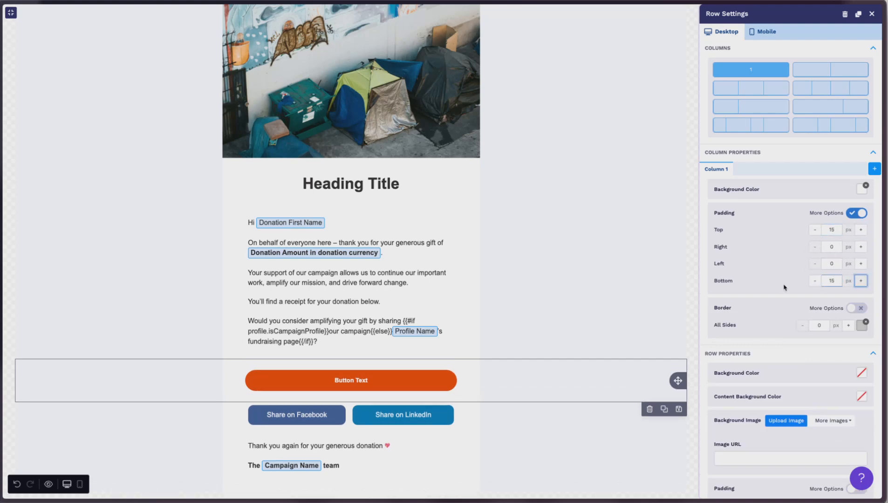
Save the button row as a reusable saved row in the category "Button".
left_click(573, 341)
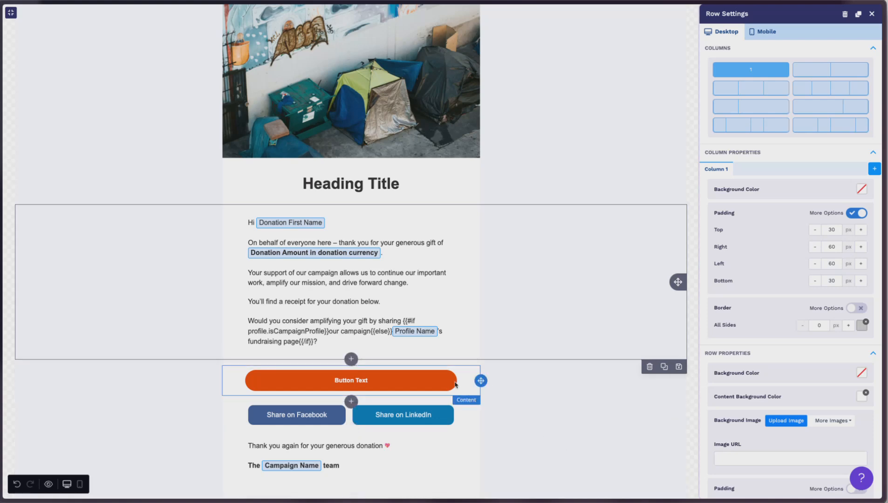
left_click(514, 386)
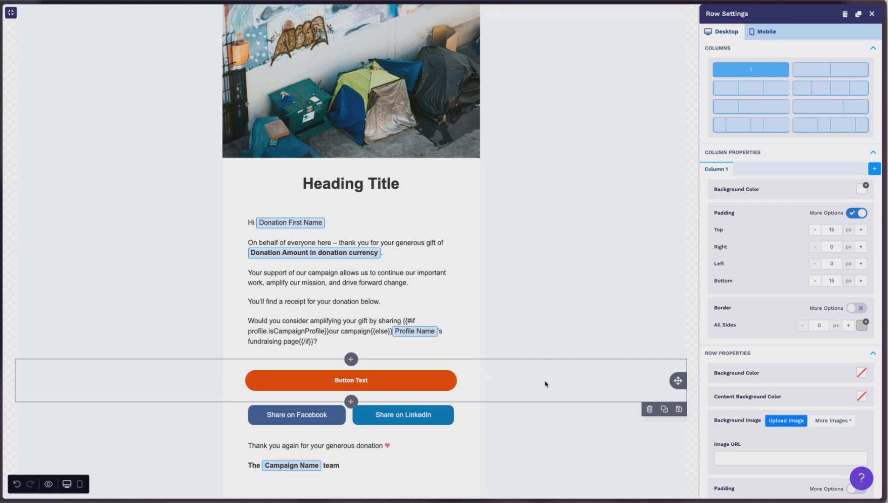
left_click(679, 413)
left_click(392, 230)
type("Button Row")
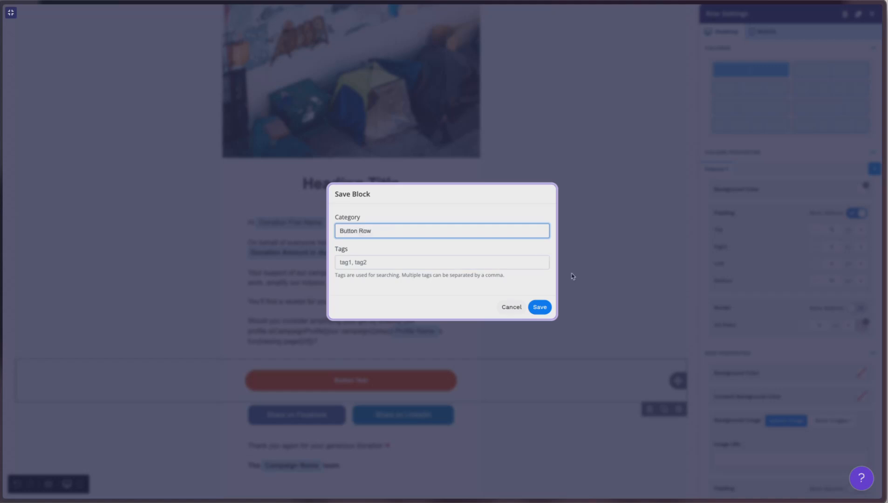
left_click(539, 308)
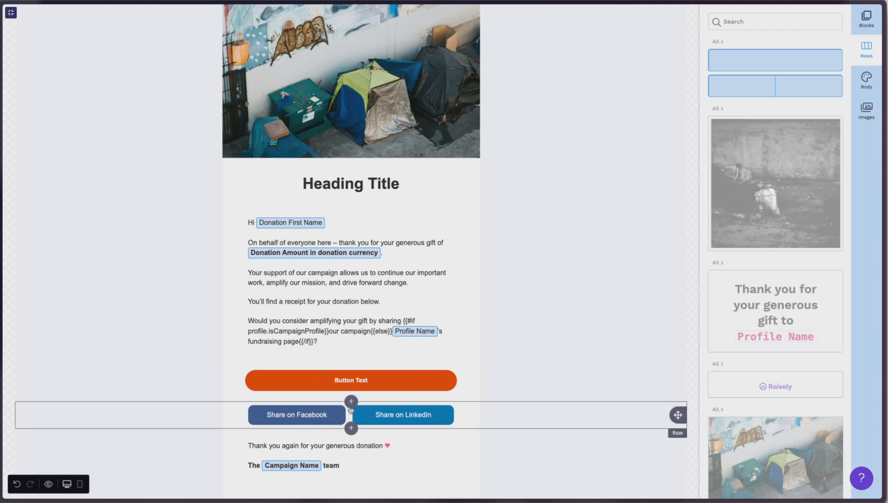
Insert an empty row above the button row and try to drag a row layout into it.
scroll(575, 362, "down", 1)
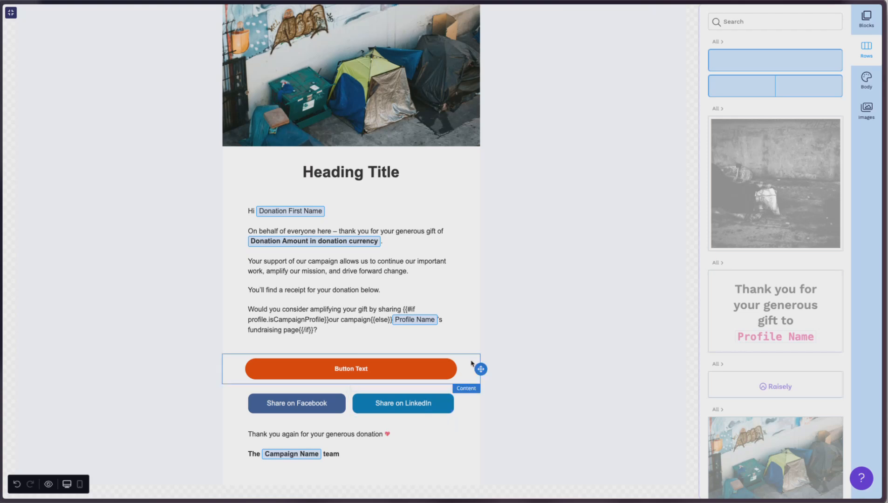
left_click(350, 347)
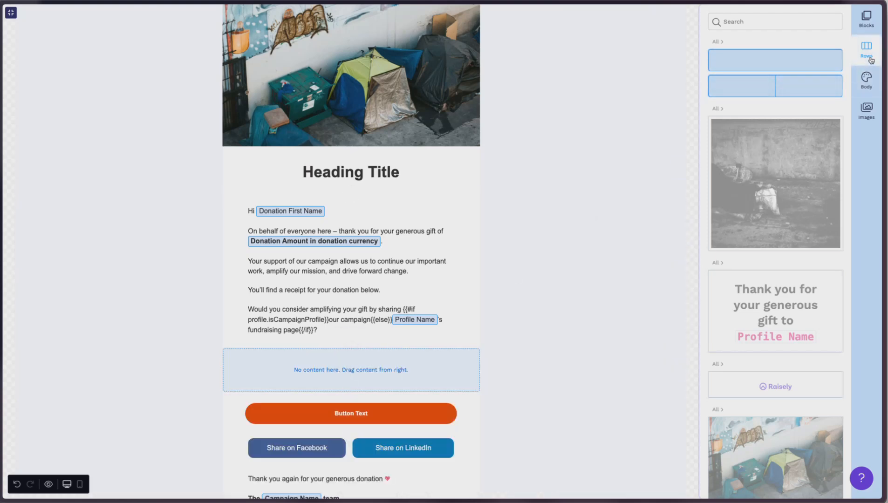
left_click_drag(798, 88, 387, 347)
Duplicate the orange button block.
left_click(664, 405)
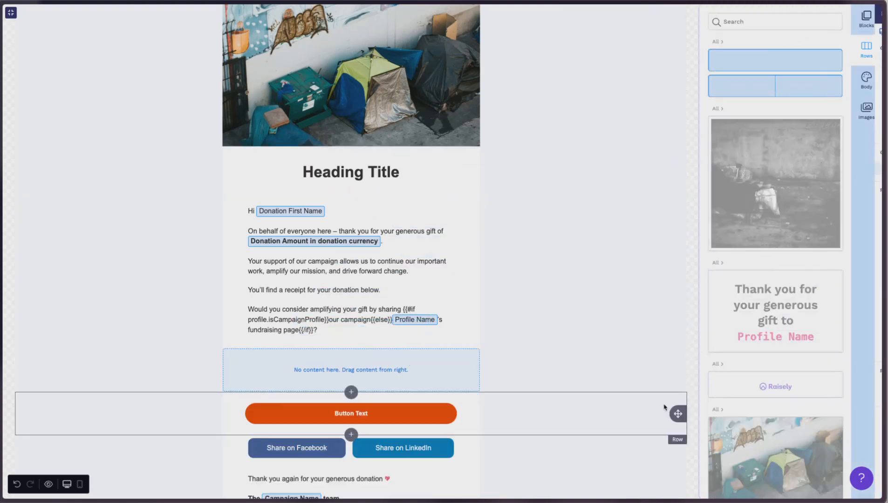
left_click(462, 425)
left_click(472, 437)
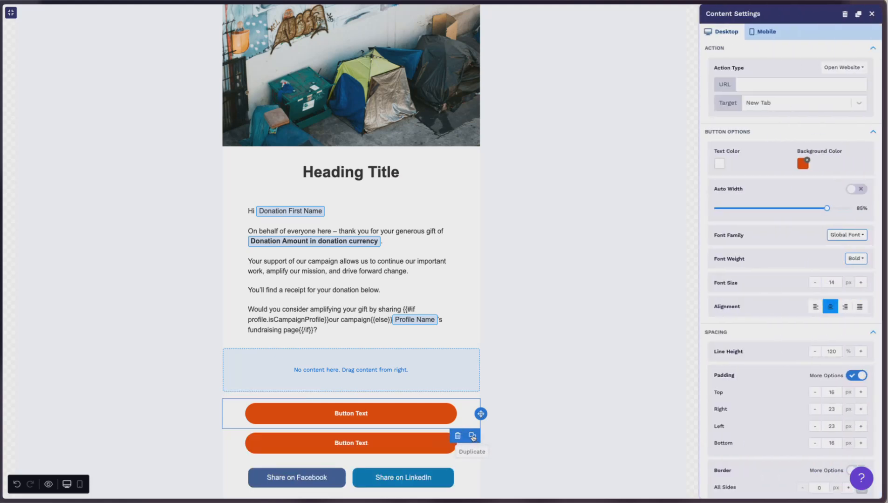
Move the duplicated orange button into the empty row and delete that row.
left_click_drag(480, 413, 426, 358)
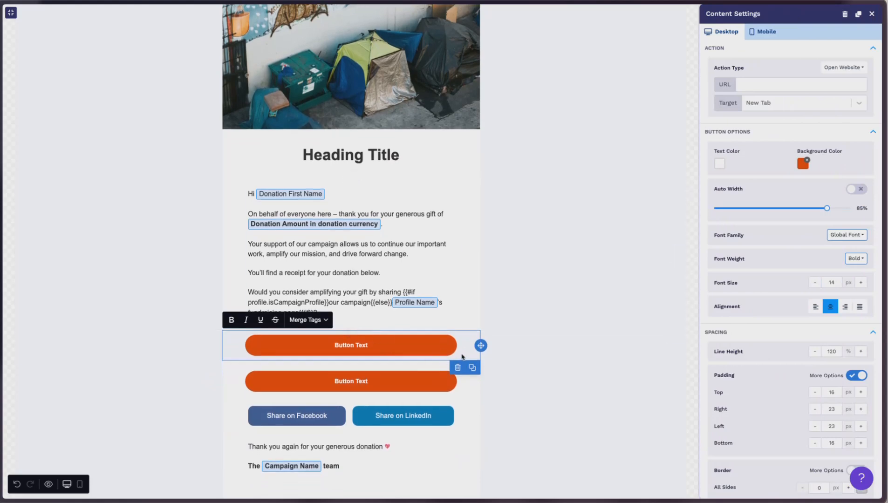
mouse_move(481, 345)
left_mouse_down()
mouse_move(341, 323)
mouse_move(345, 360)
mouse_move(469, 348)
left_mouse_up()
left_click(550, 344)
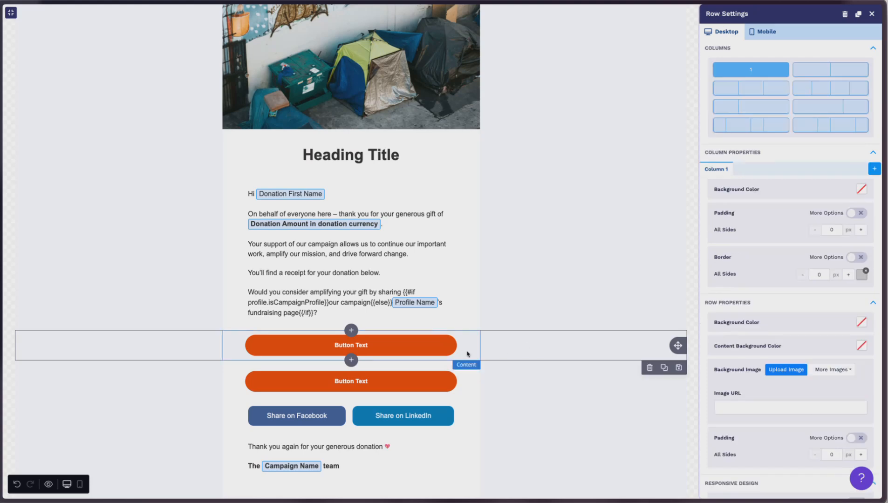
left_click(649, 369)
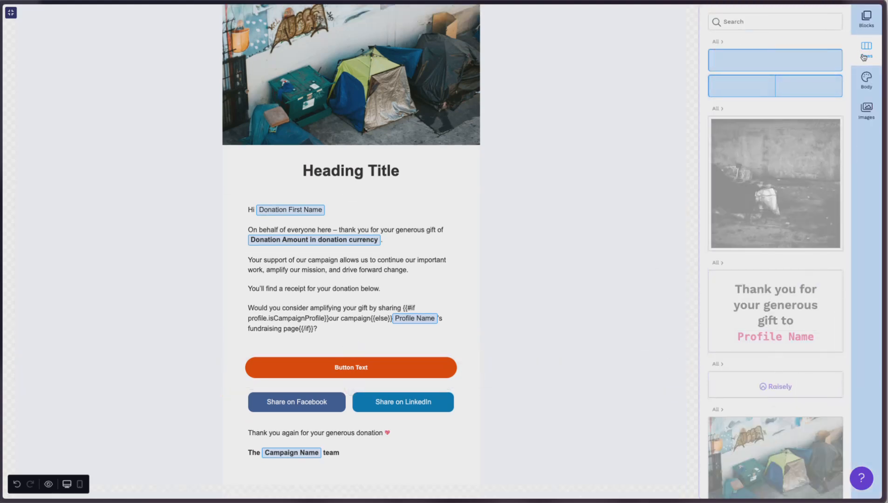
Insert a two-column row above the orange button row.
left_click_drag(811, 85, 396, 359)
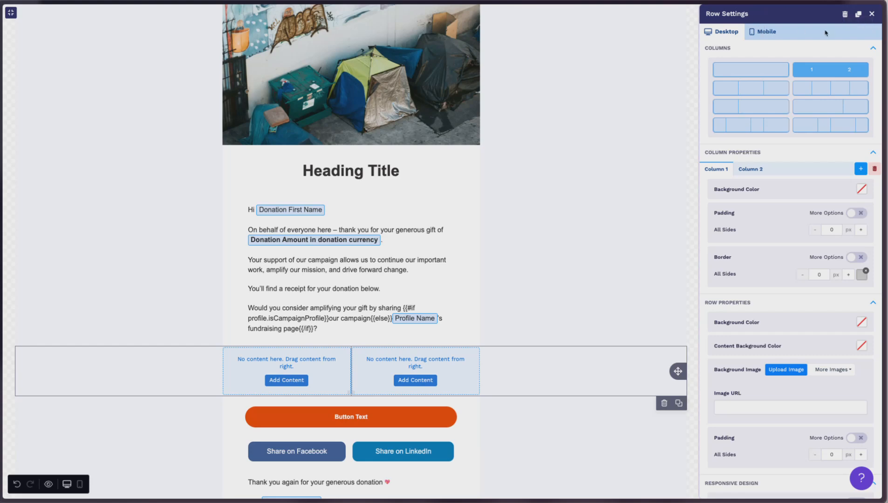
left_click(872, 15)
left_click(866, 19)
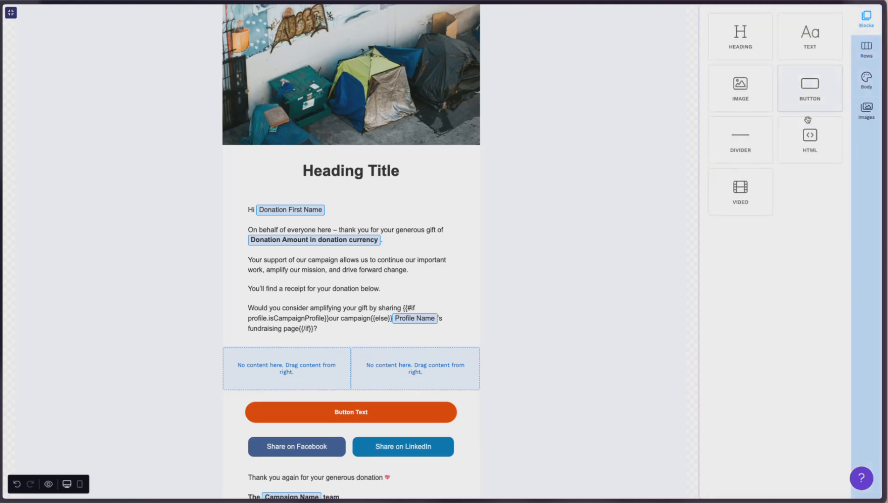
Add a button block to the first column, duplicate it and move the copy into the second column.
left_click_drag(801, 107, 292, 365)
left_click(340, 371)
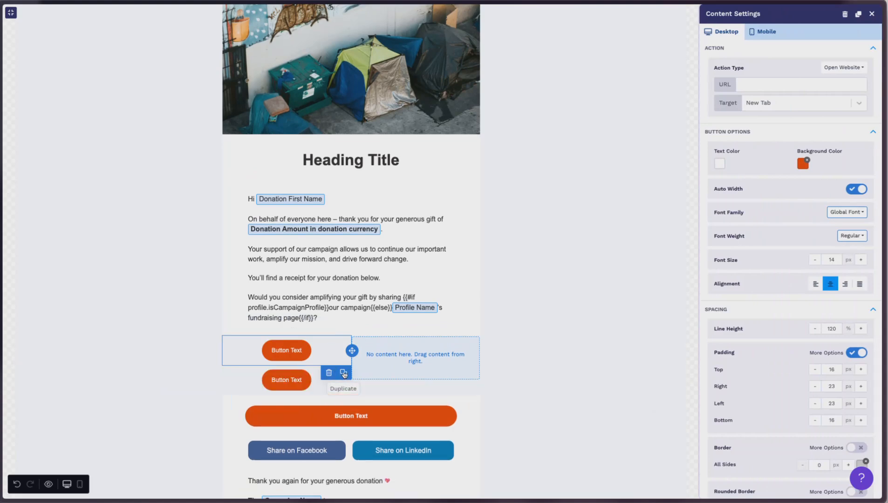
left_click_drag(353, 380, 491, 364)
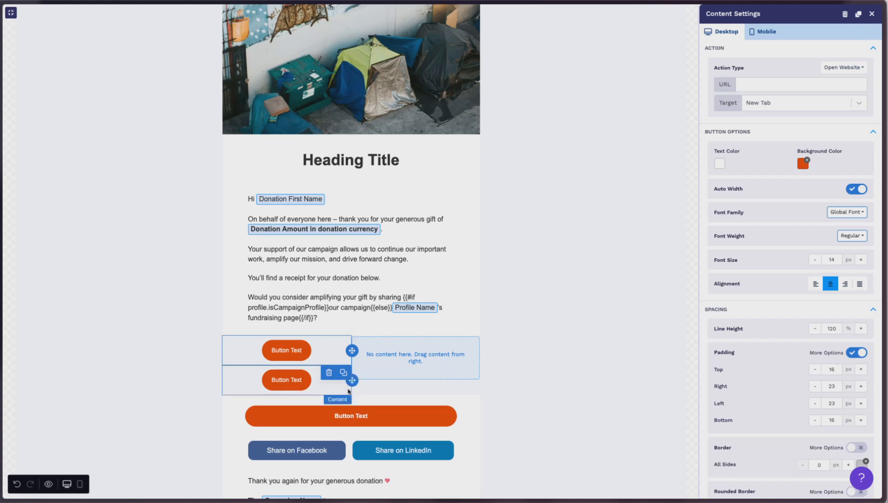
left_click_drag(352, 380, 465, 360)
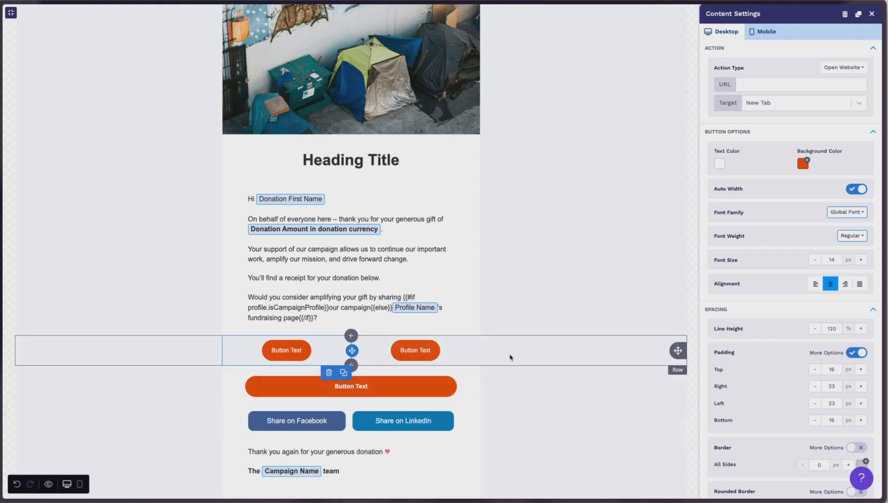
Set the background colour of both columns in the two-column row to white FFFFFF.
left_click(506, 358)
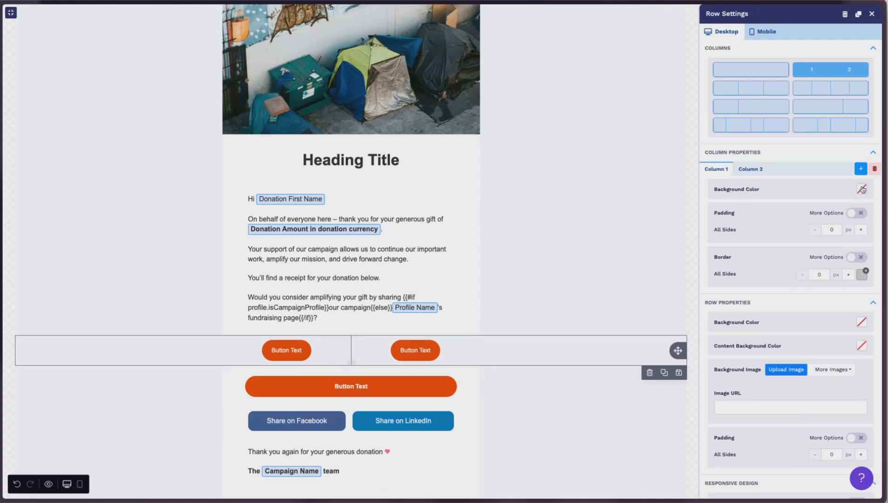
left_click(862, 190)
left_click(769, 305)
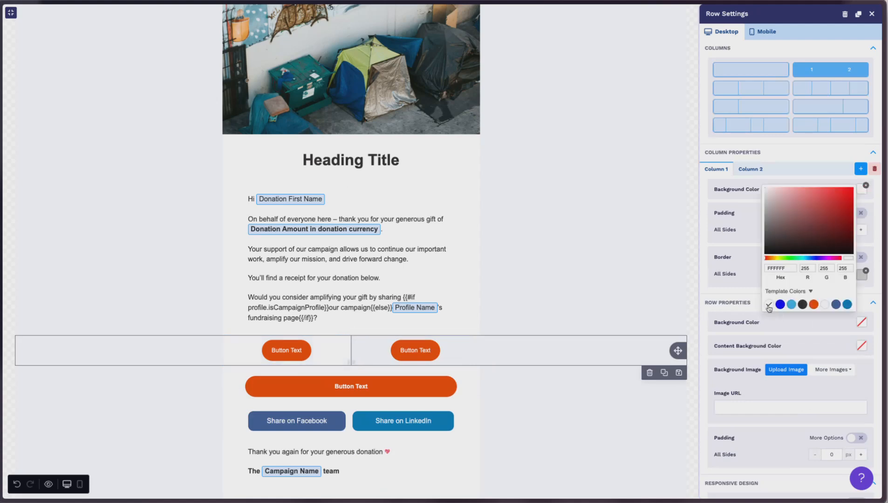
left_click(750, 170)
left_click(862, 190)
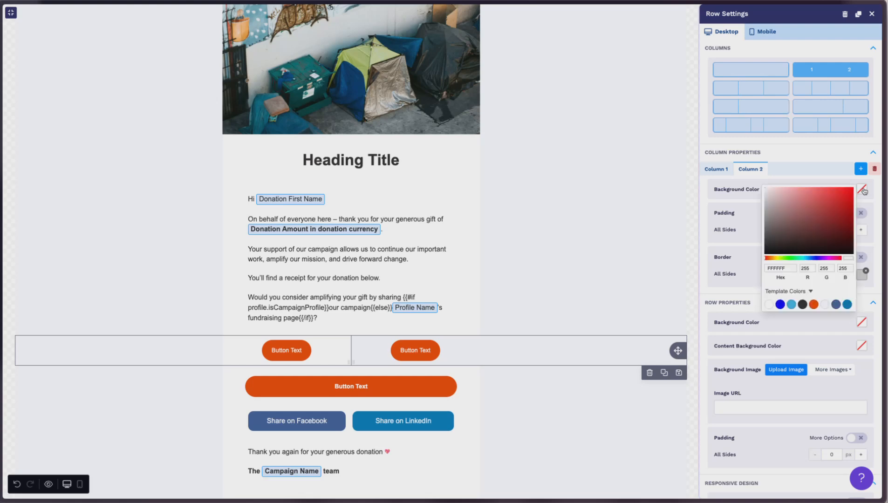
left_click(769, 304)
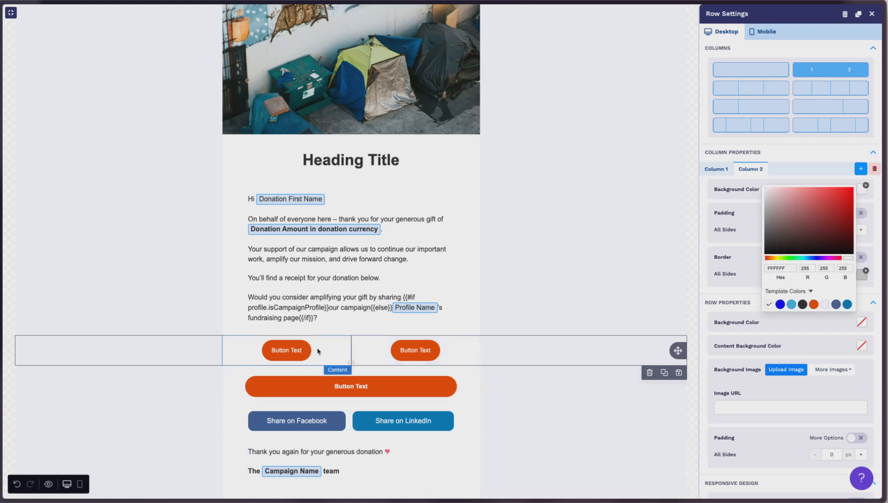
Make the first-column button Bold, turn off its auto width and set its width to 50%.
left_click(300, 355)
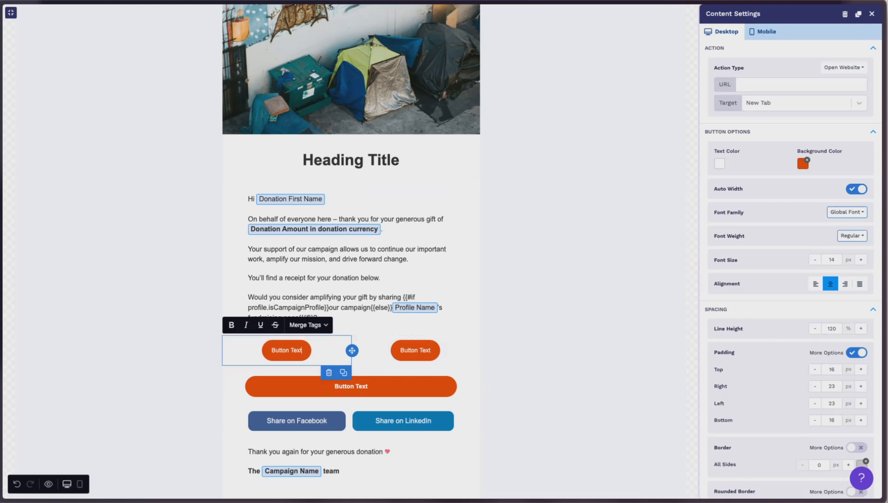
left_click(865, 235)
left_click(831, 266)
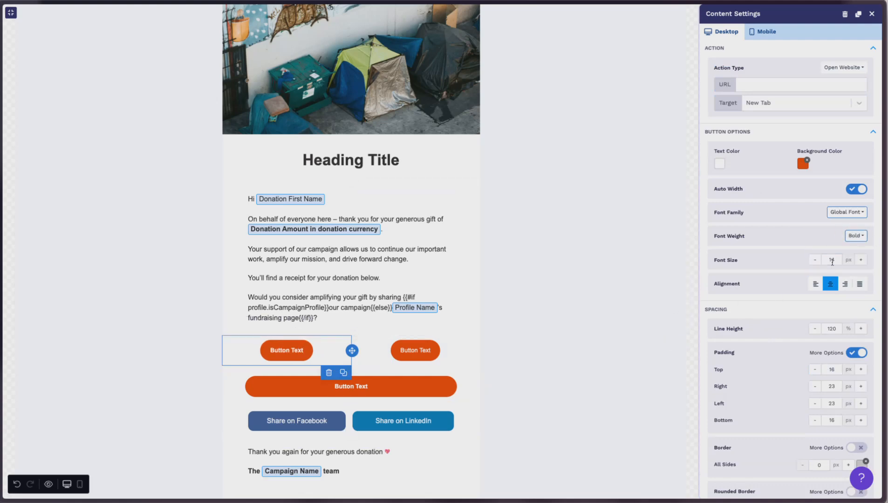
left_click(853, 192)
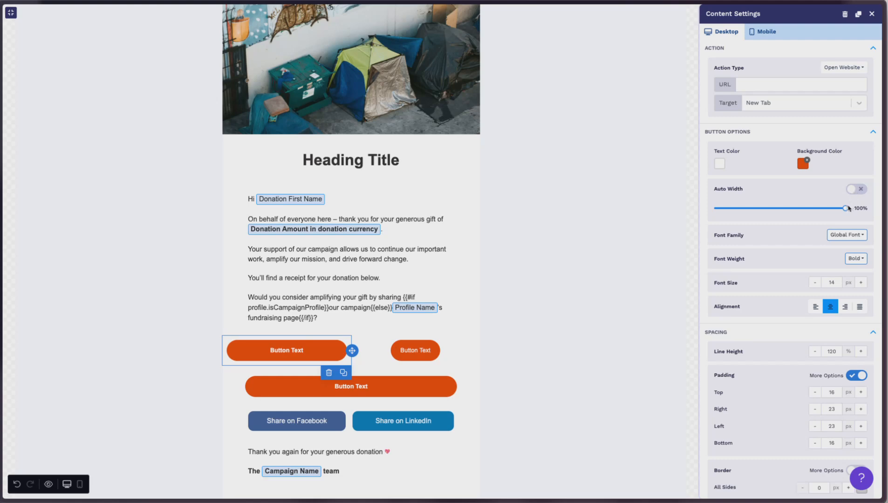
left_click_drag(838, 212, 784, 210)
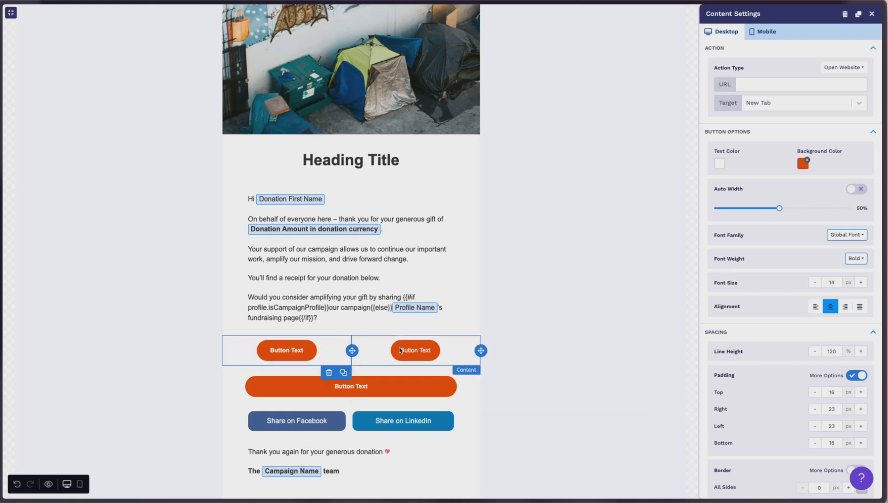
Delete the second-column button and replace it with a copy of the styled first-column button.
left_click(459, 352)
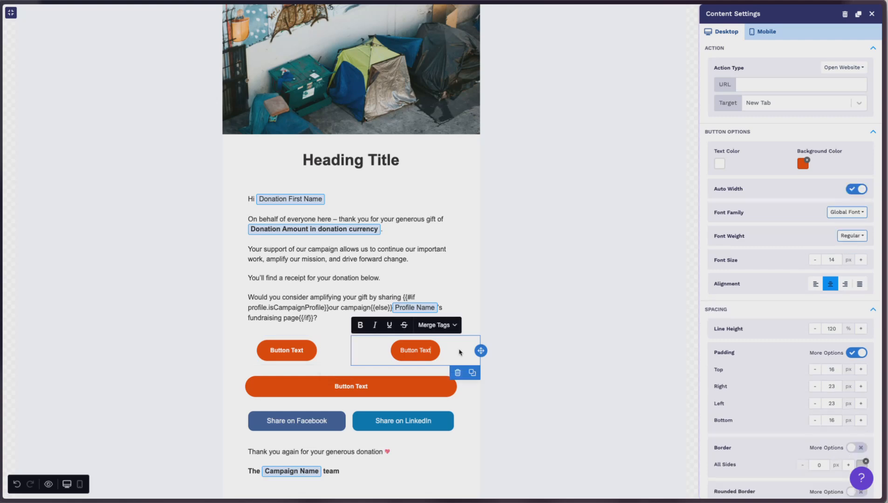
left_click(457, 373)
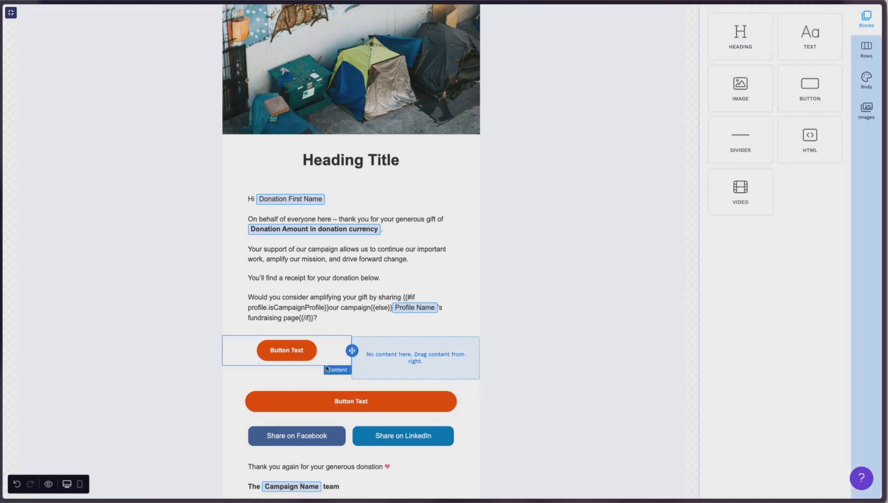
left_click(352, 351)
left_click(343, 372)
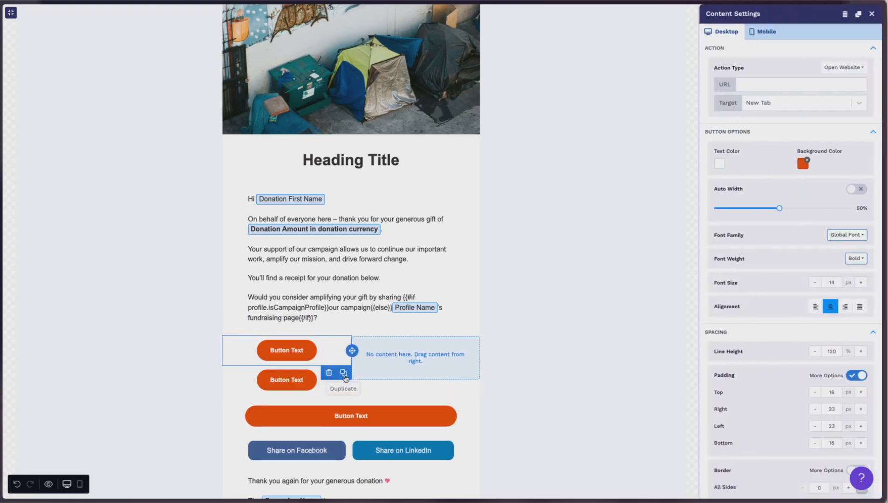
left_click_drag(351, 380, 459, 358)
Save the two-button row as a reusable saved row in the category "2 Button Row".
left_click(539, 356)
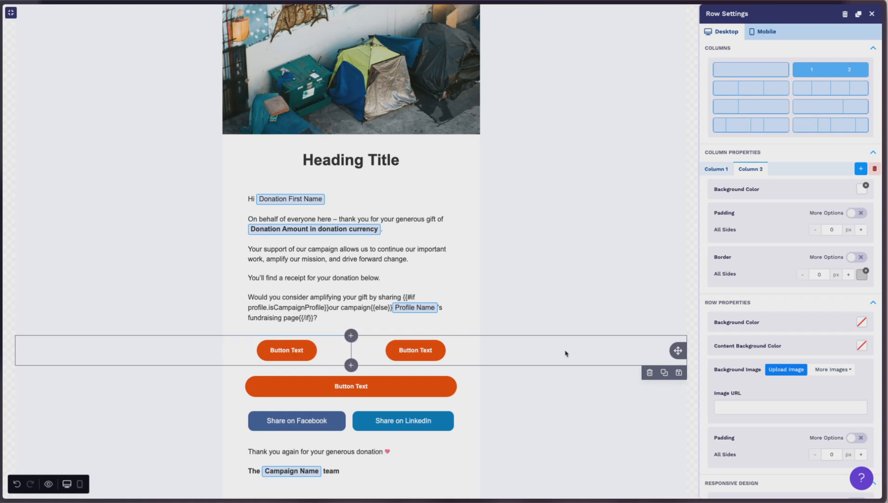
left_click(678, 373)
left_click(474, 231)
type("2 Button Row")
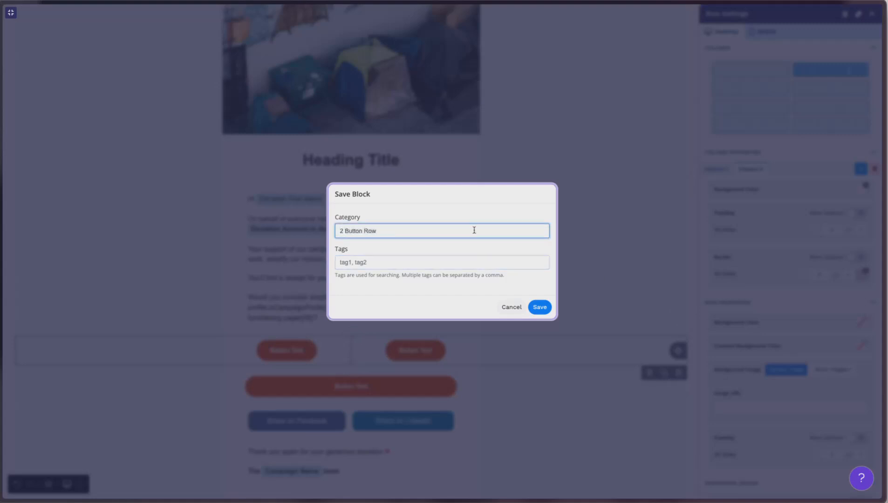
left_click(544, 307)
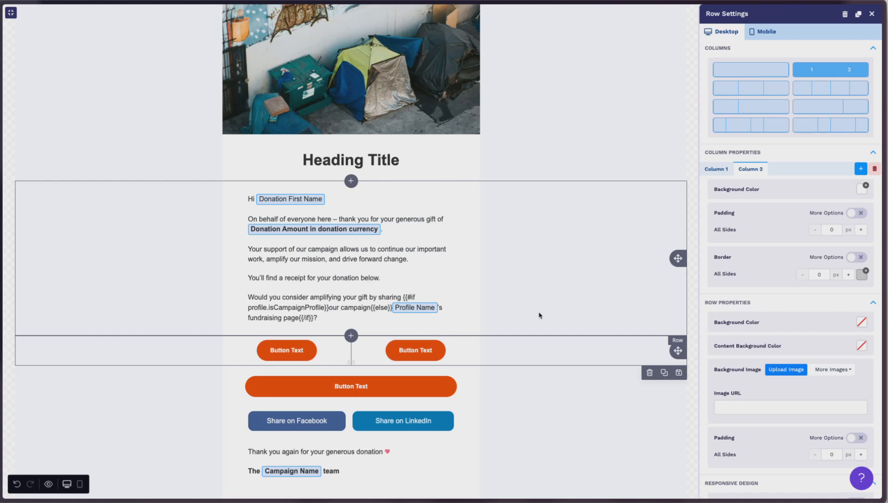
Delete the two-button row and the single orange button row from the email.
left_click(516, 354)
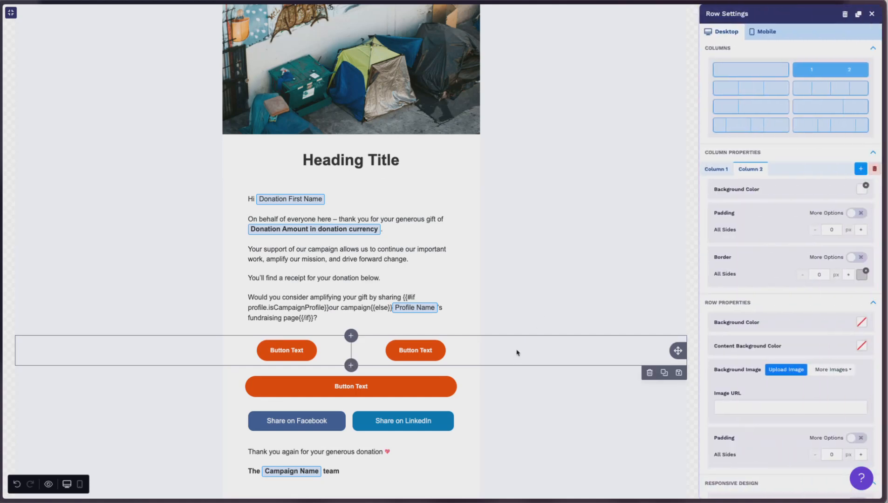
left_click(649, 378)
left_click(569, 373)
left_click(649, 397)
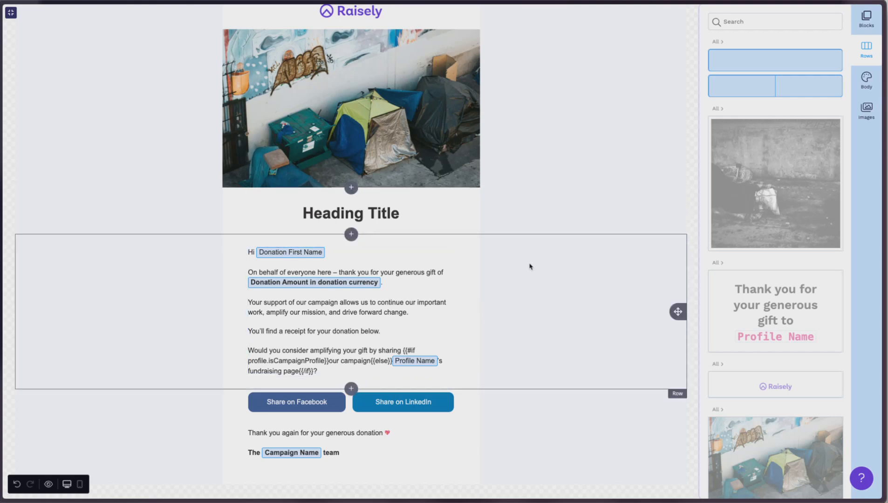
Add a one-column row at the bottom of the email below the sign-off.
scroll(454, 274, "up", 1)
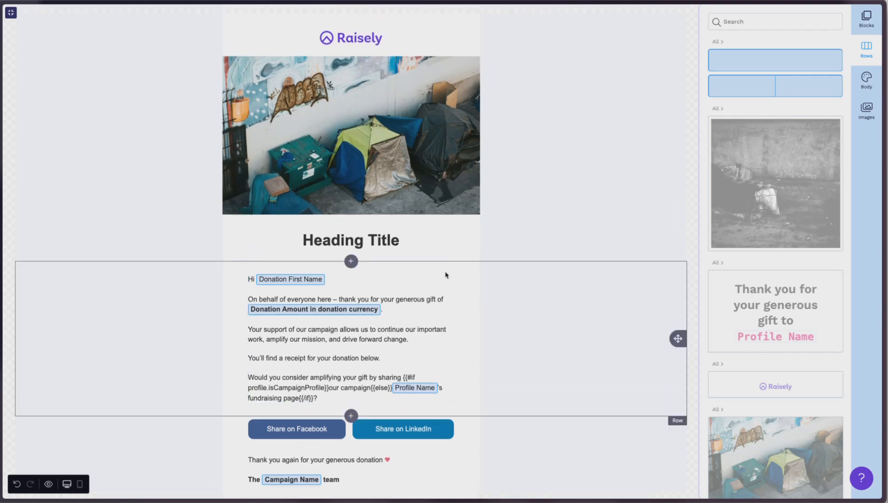
scroll(460, 307, "down", 1)
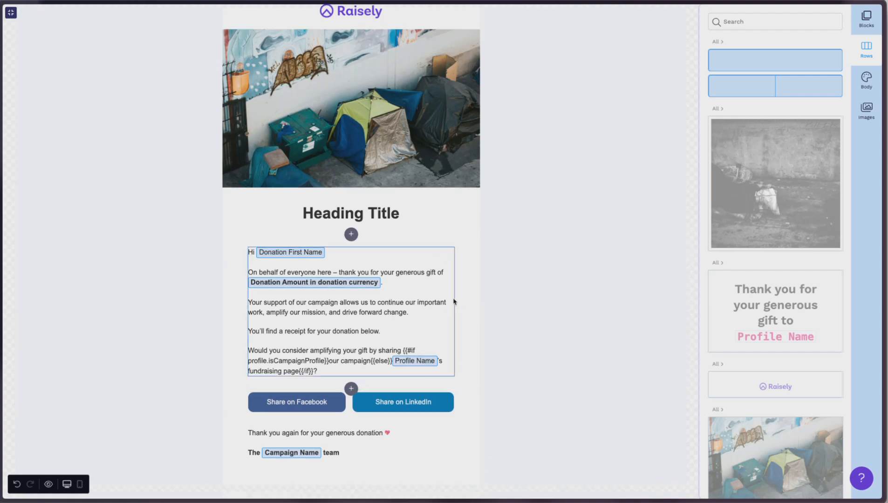
left_click_drag(796, 64, 396, 475)
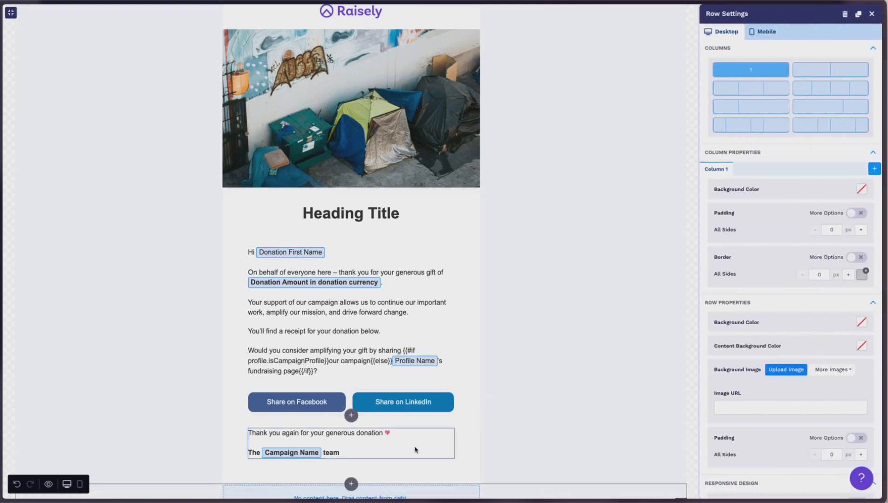
scroll(456, 328, "down", 1)
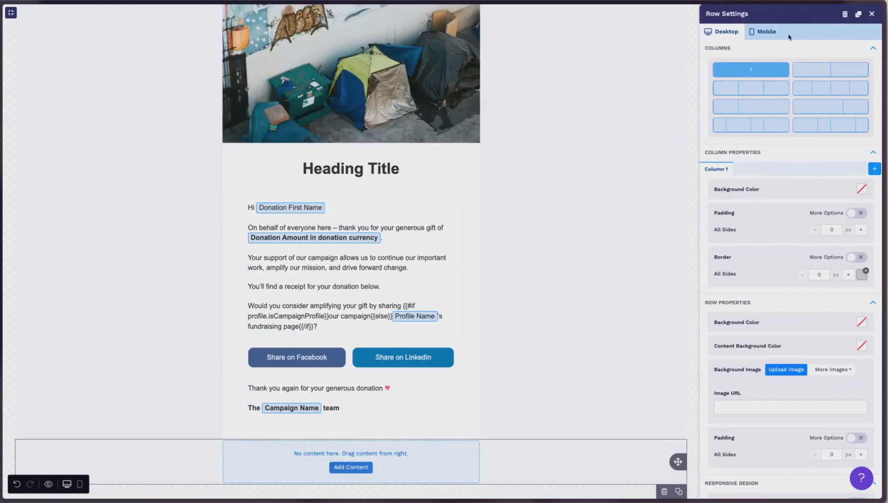
Place an image block in the new bottom row and choose the Raisely logo from the media library.
left_click(872, 15)
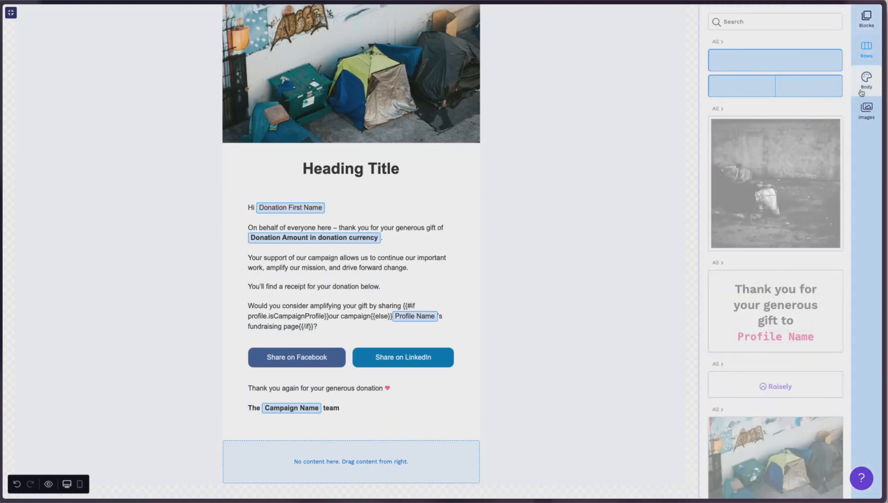
left_click(868, 17)
left_click_drag(741, 87, 371, 471)
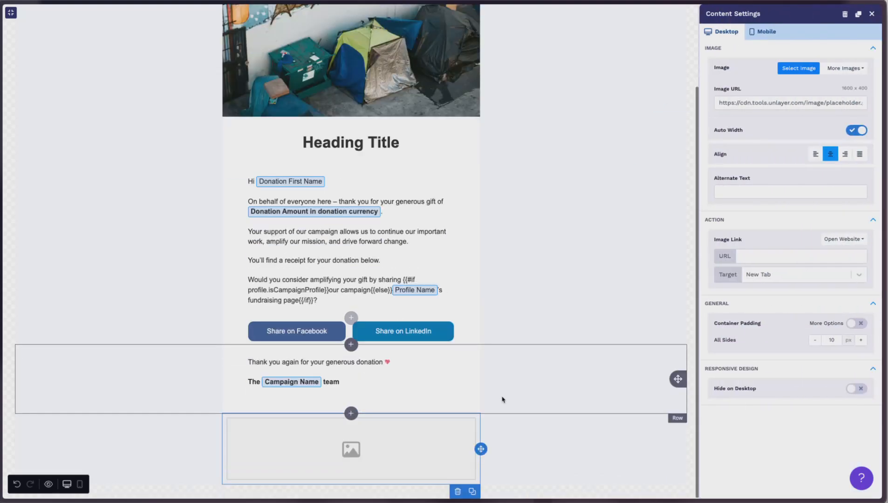
left_click(799, 69)
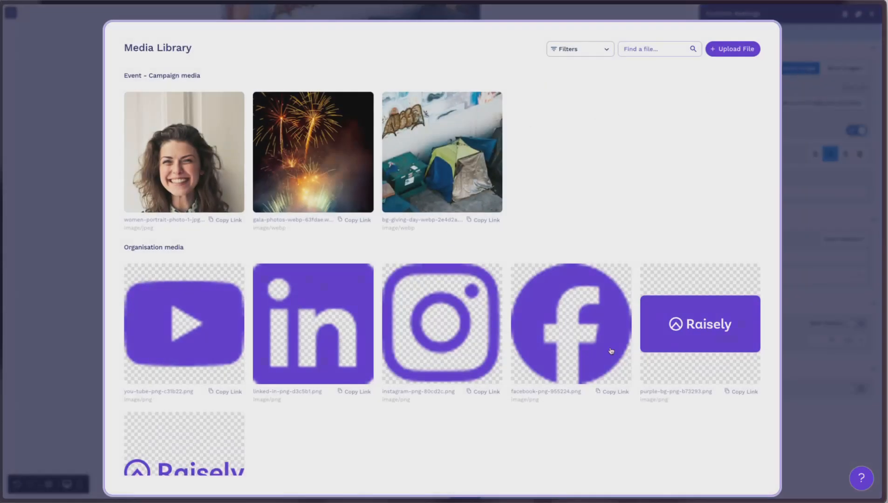
left_click(200, 454)
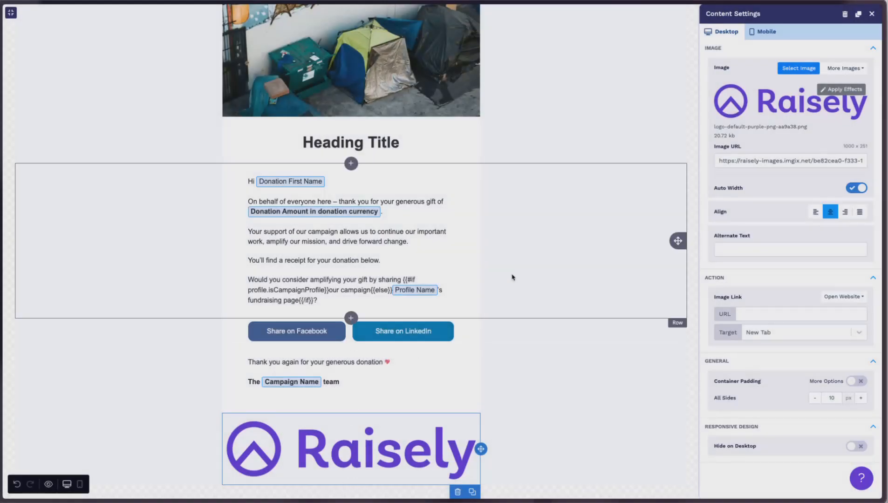
Turn off the logo's auto width and set its width to 20%.
left_click(851, 188)
left_click_drag(842, 209, 751, 210)
left_click_drag(734, 208, 741, 208)
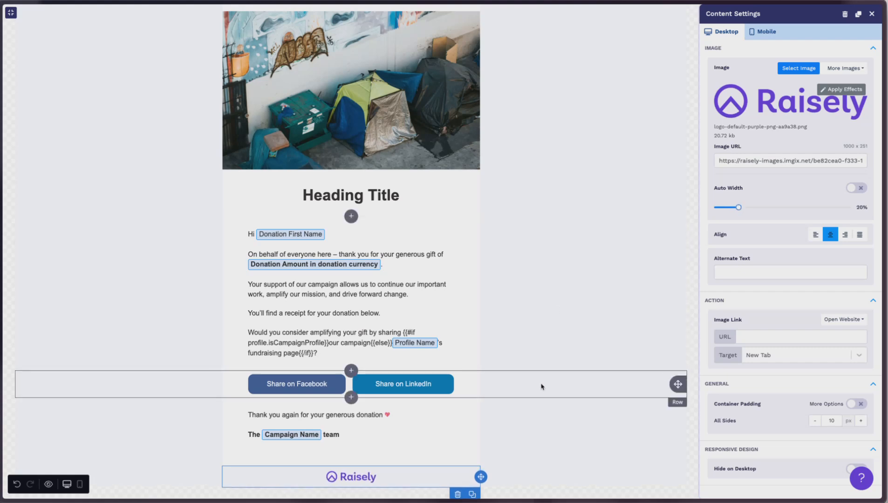
scroll(544, 383, "down", 1)
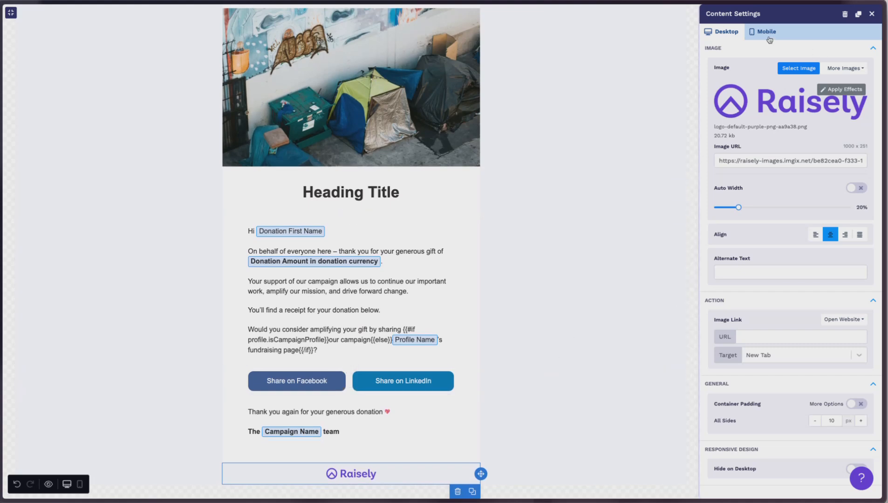
left_click(872, 18)
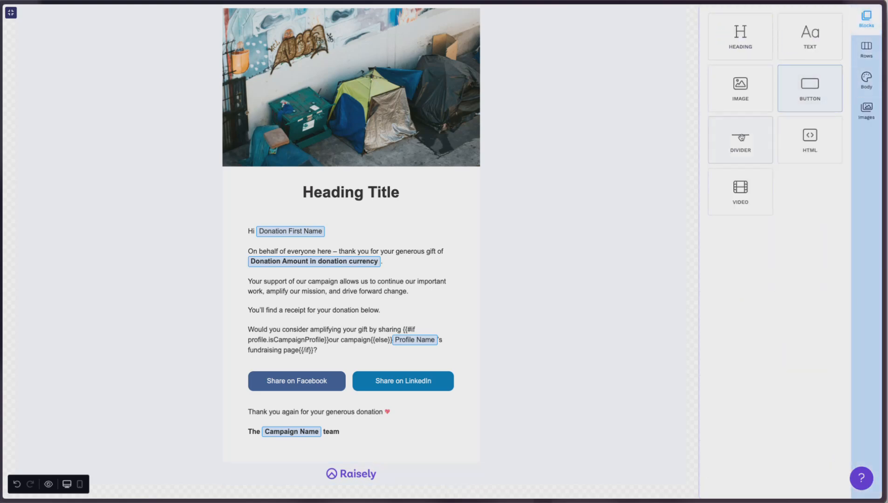
Add a text block below the footer logo, centre its text and reduce the font size to 11 px.
left_click_drag(796, 41, 368, 489)
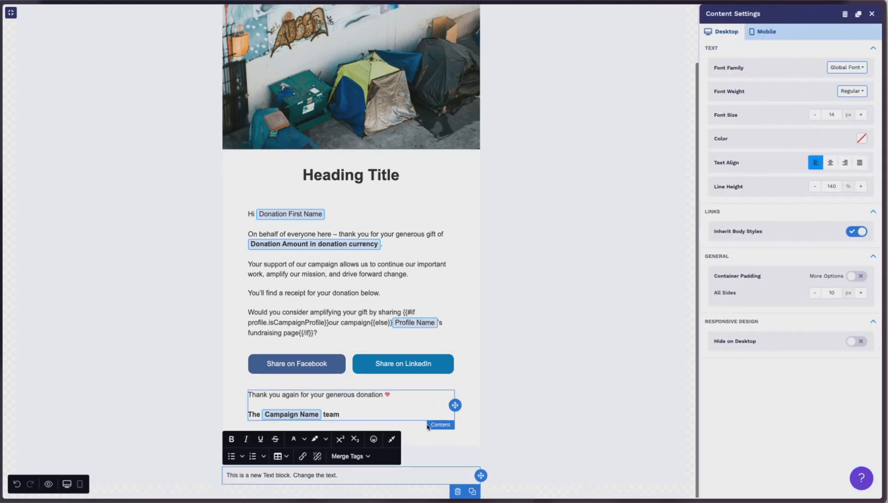
double_click(303, 475)
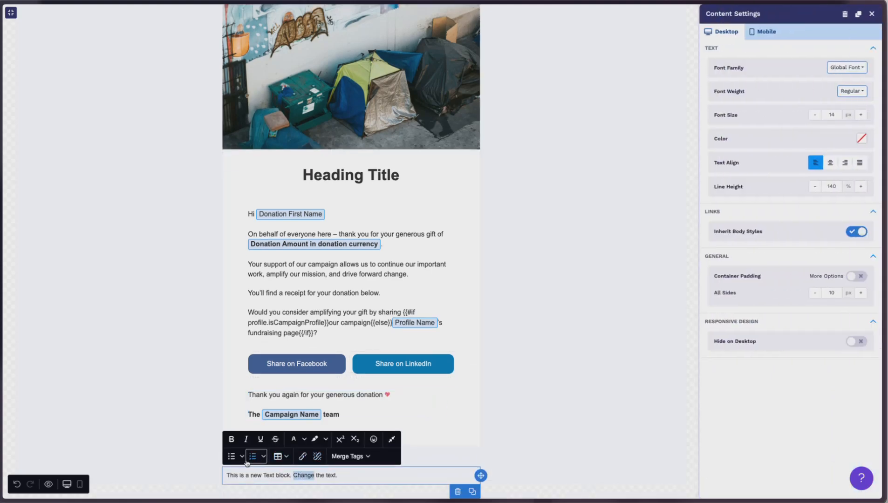
left_click(834, 165)
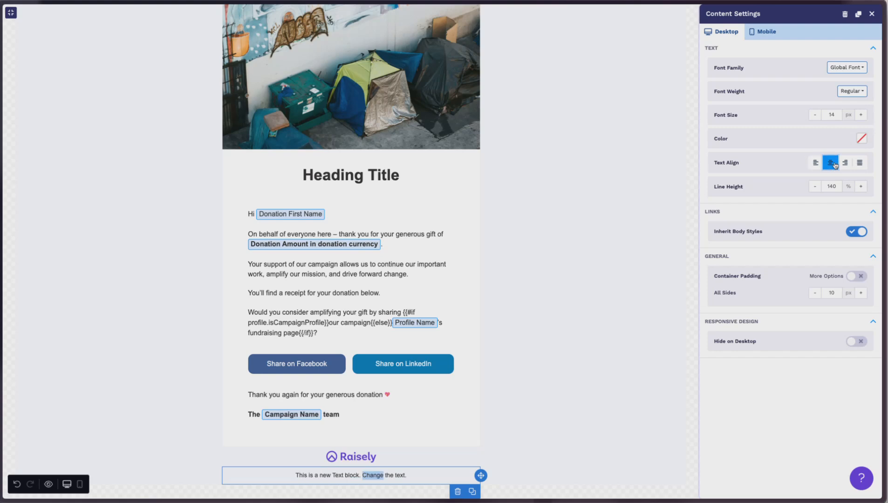
left_click_drag(836, 115, 814, 117)
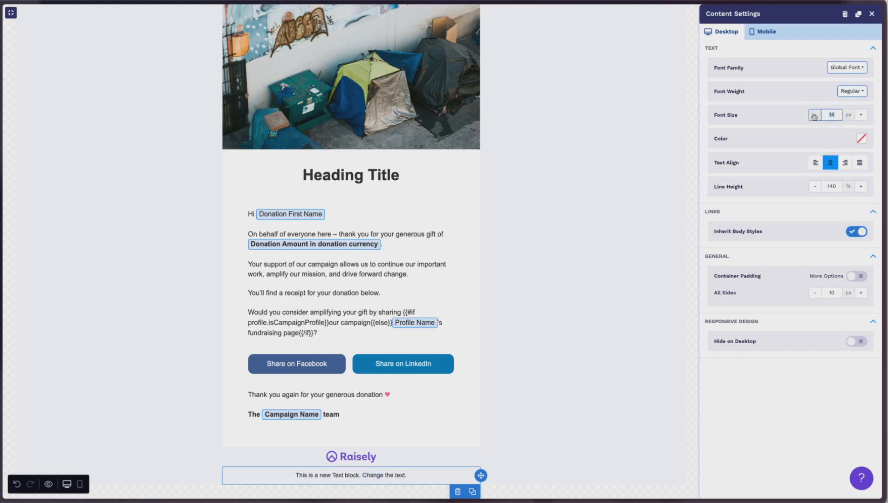
left_click(814, 115)
left_click(814, 115)
left_click(814, 116)
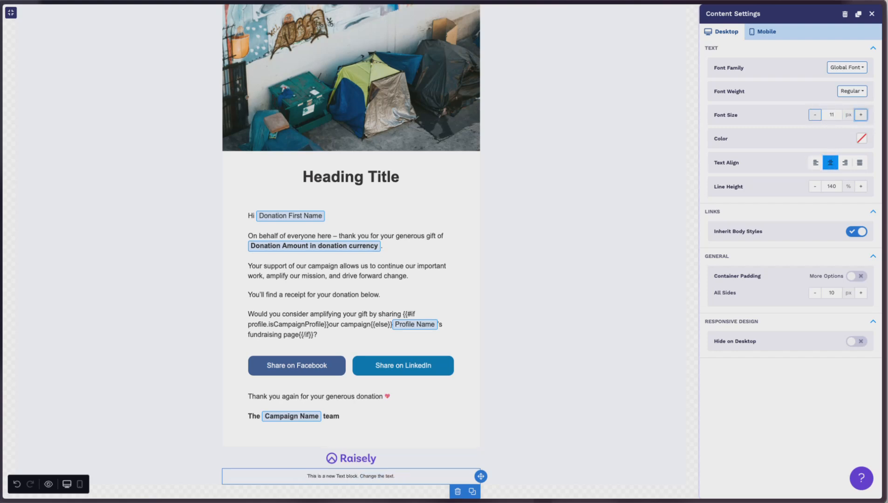
left_click(585, 412)
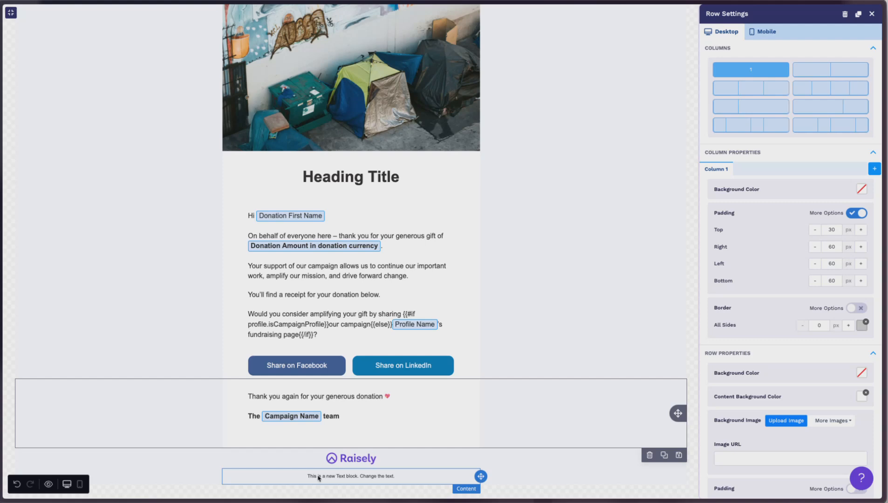
left_click(872, 15)
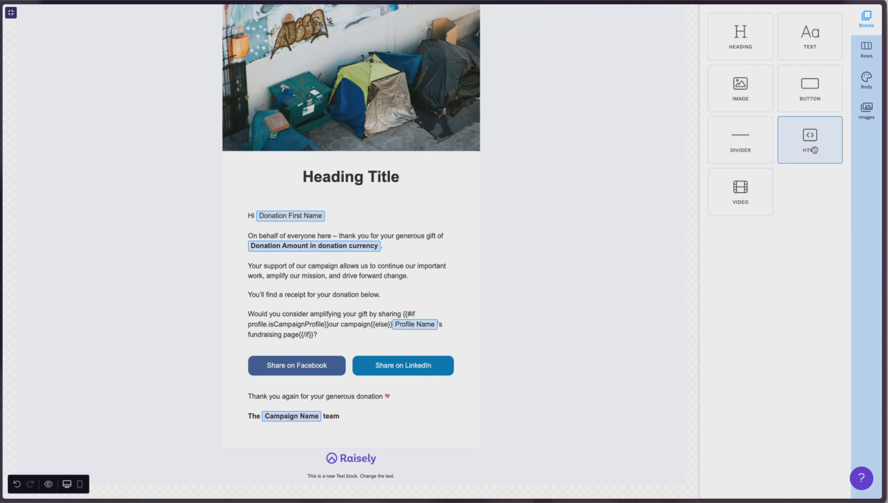
Add an HTML block below the footer logo and paste in the social media icons table code.
left_click_drag(816, 149, 359, 476)
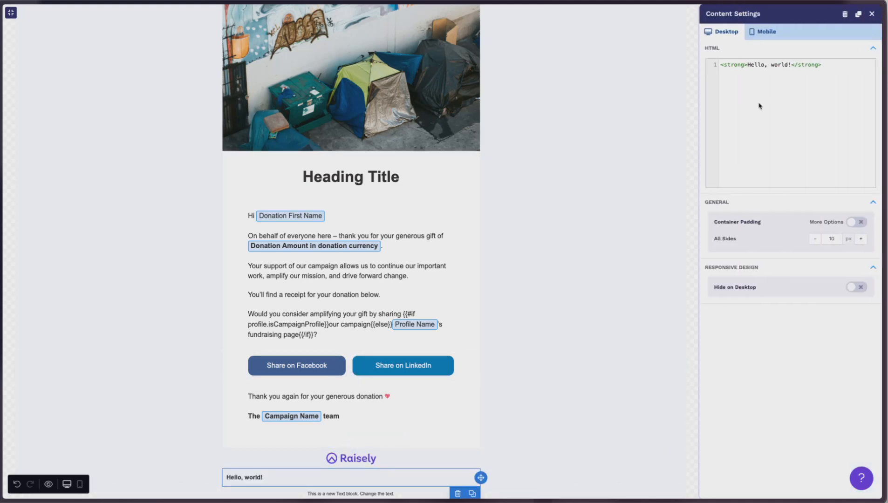
scroll(411, 400, "down", 1)
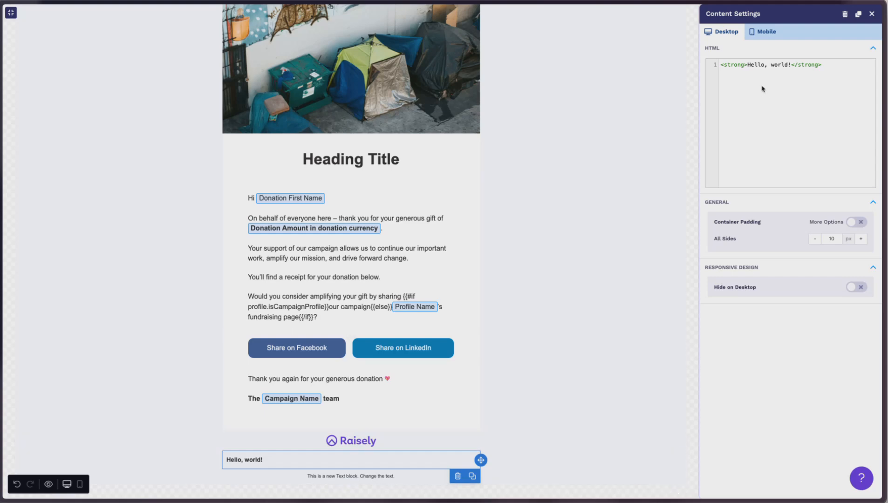
key("ctrl+a")
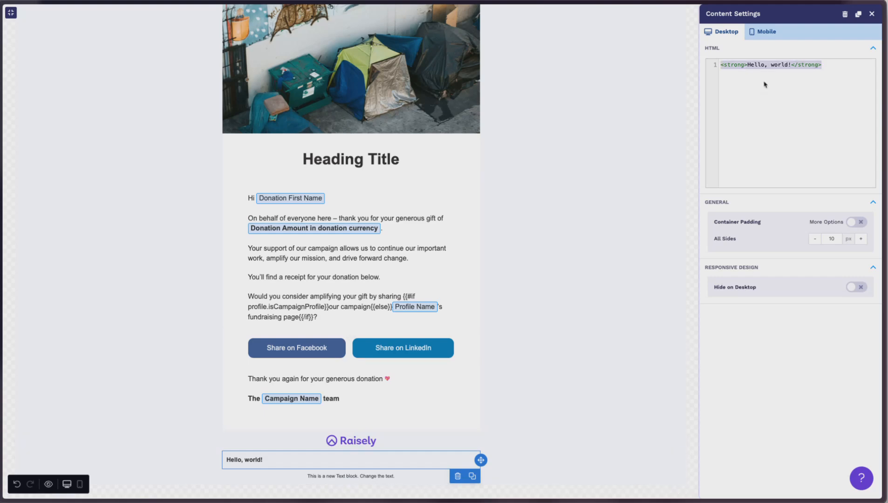
key("ctrl+v")
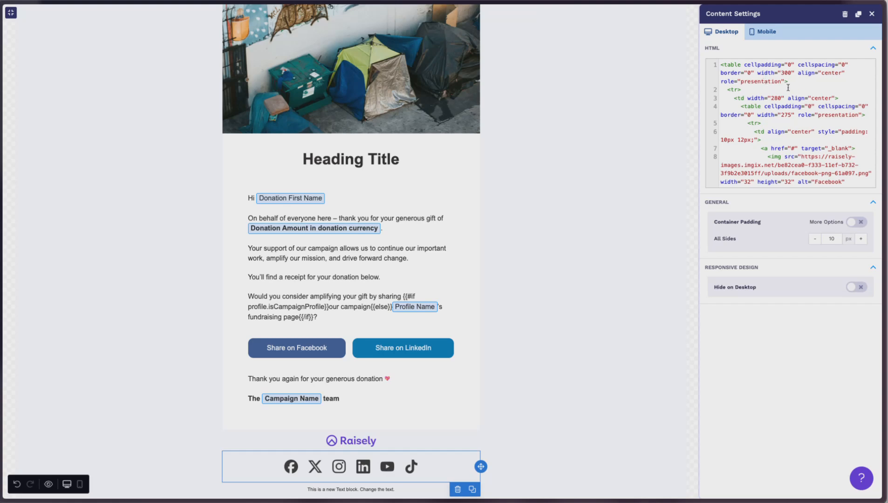
scroll(798, 143, "down", 6)
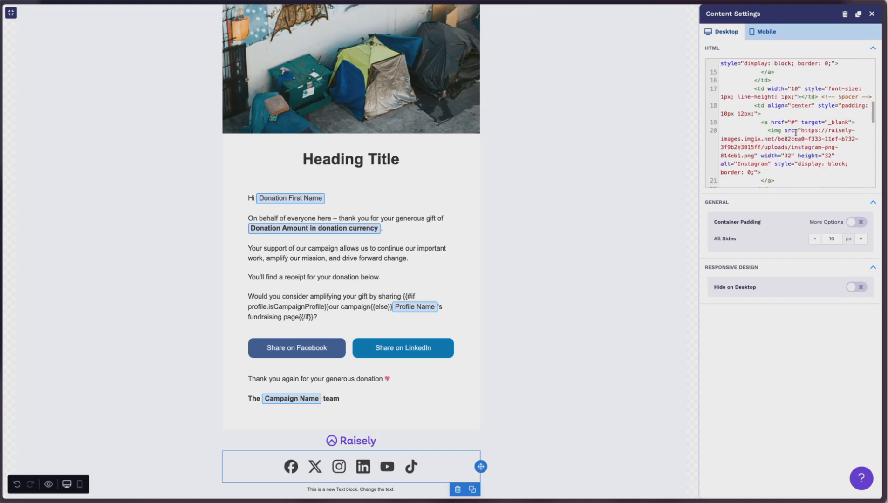
scroll(798, 139, "up", 6)
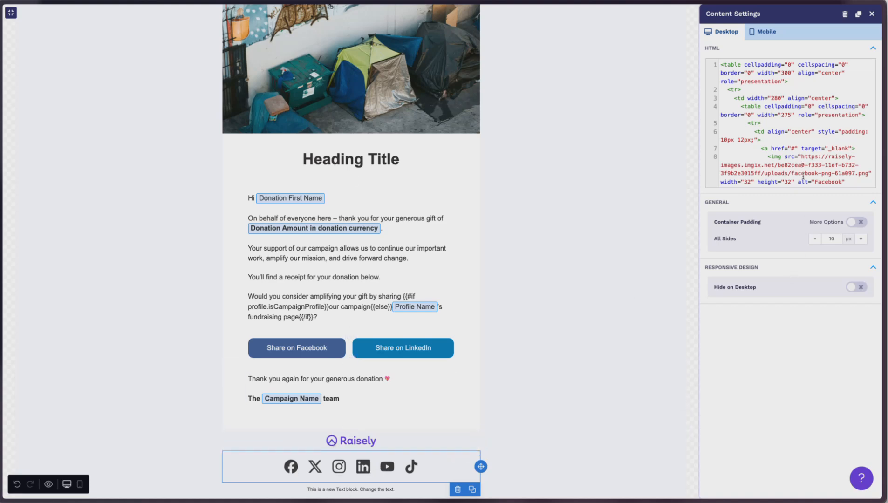
Set the Facebook icon link's href to "#" in the HTML code.
left_click_drag(771, 148, 797, 147)
left_click(776, 149)
key("BackSpace")
type("#")
Delete the X icon's table cell and its spacer from the social icons HTML code.
scroll(764, 114, "down", 2)
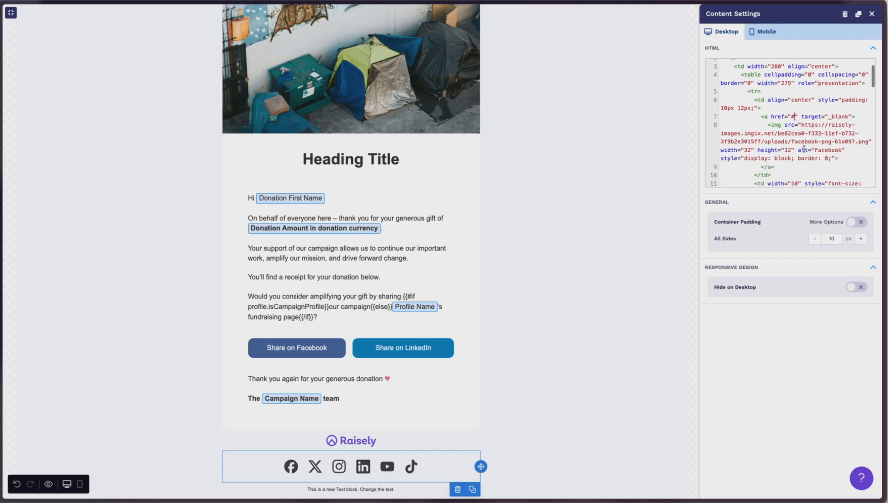
scroll(787, 119, "up", 1)
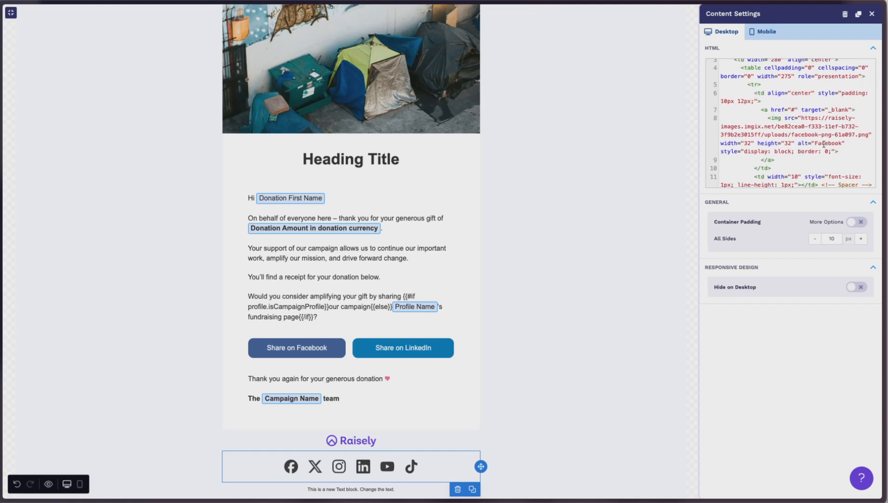
scroll(820, 145, "down", 3)
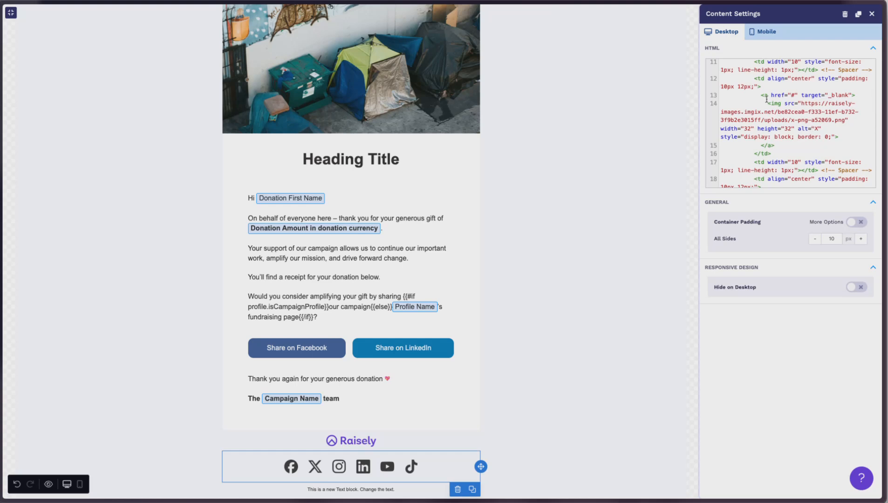
scroll(759, 89, "up", 1)
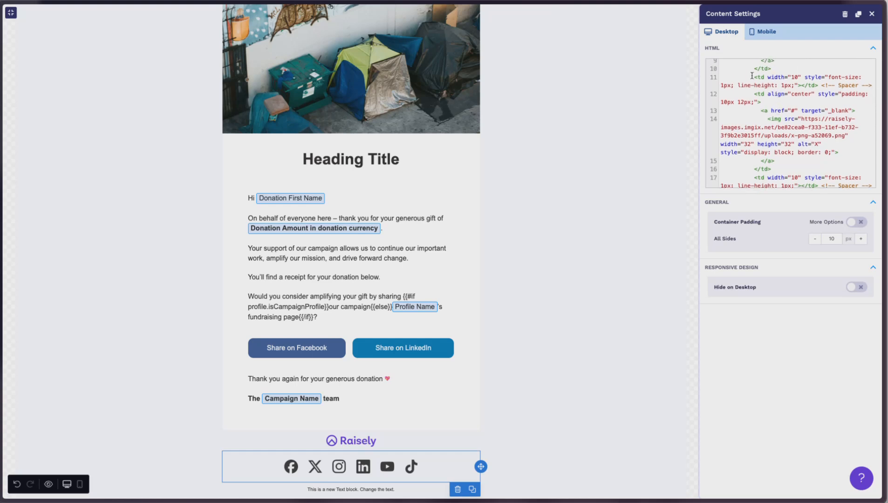
left_click_drag(754, 77, 779, 171)
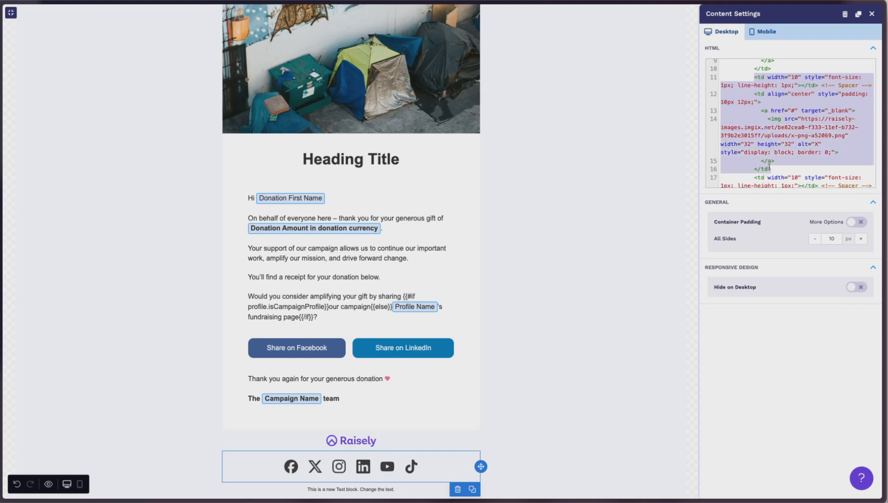
key("BackSpace")
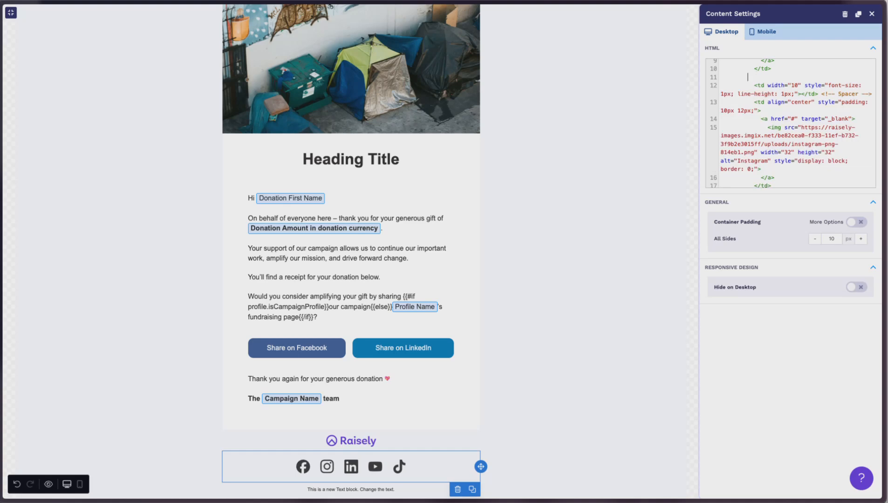
key("BackSpace")
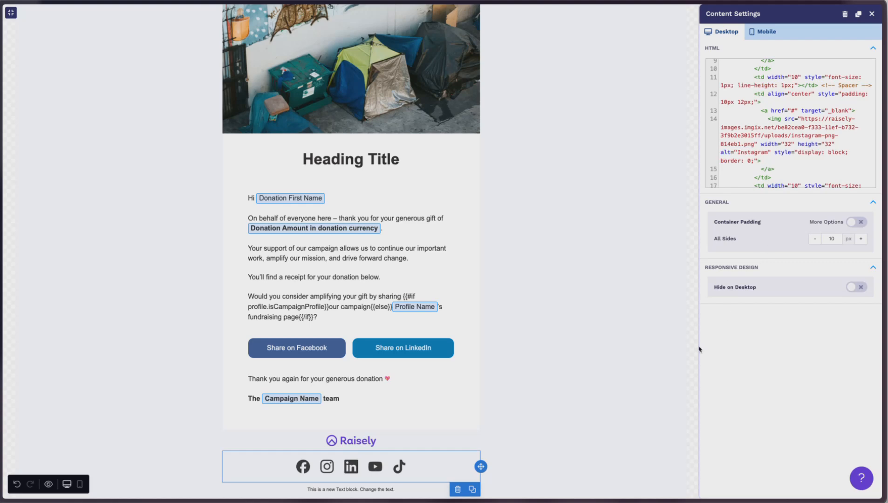
Set the footer row's column padding to 15 px top and bottom with 0 px sides.
scroll(596, 369, "down", 1)
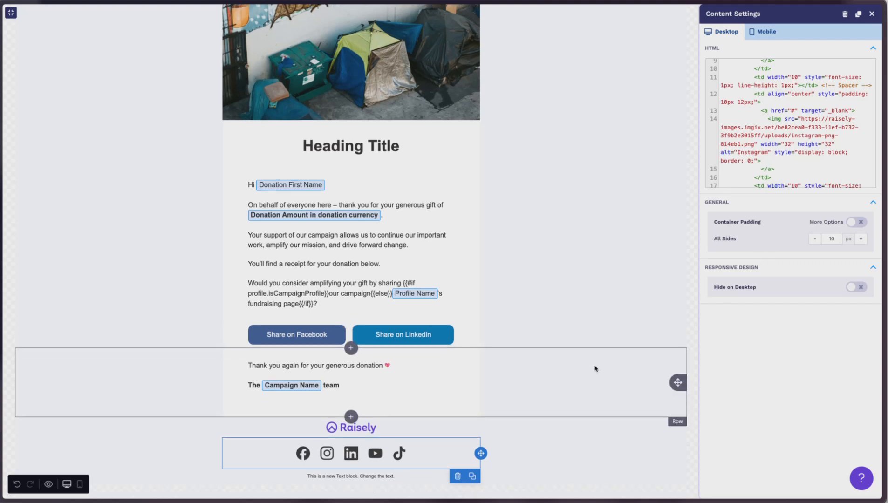
left_click(552, 444)
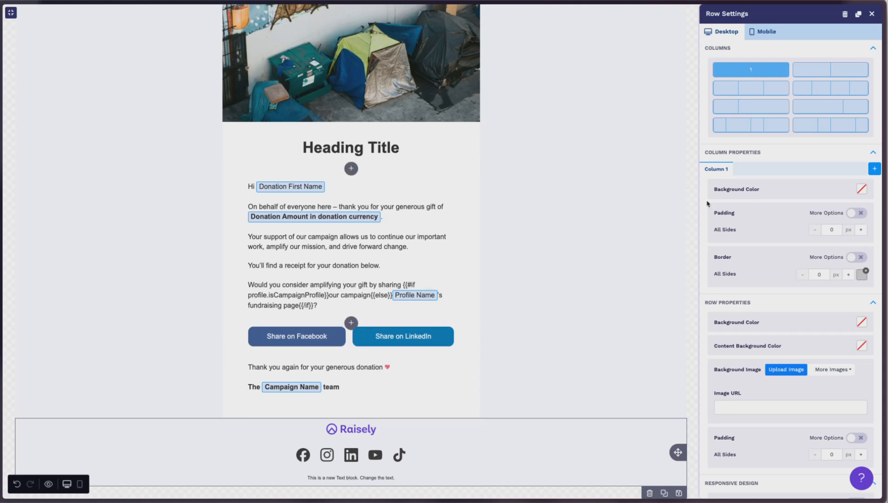
left_click(857, 213)
left_click(827, 229)
key("BackSpace")
type("15")
key("Tab")
left_click(828, 280)
key("BackSpace")
type("15")
key("Tab")
Save the footer row as a reusable saved row in the category Footer.
scroll(498, 351, "down", 1)
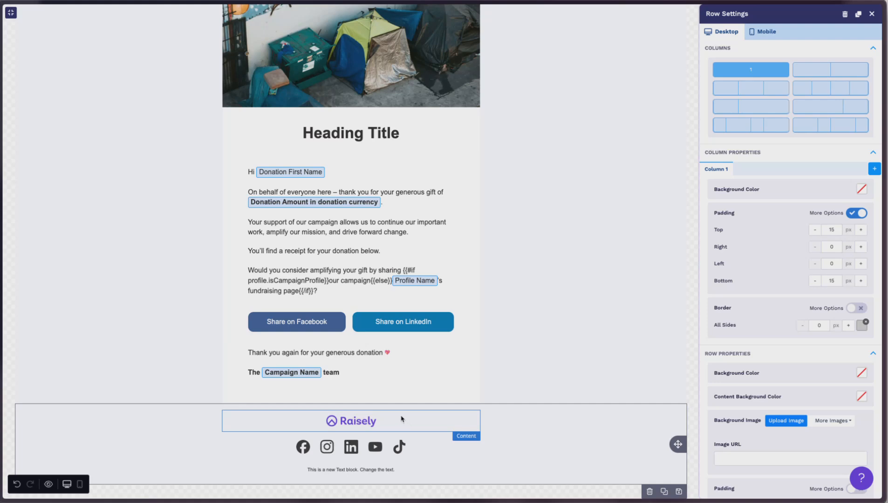
left_click(679, 492)
left_click(451, 229)
type("Footer")
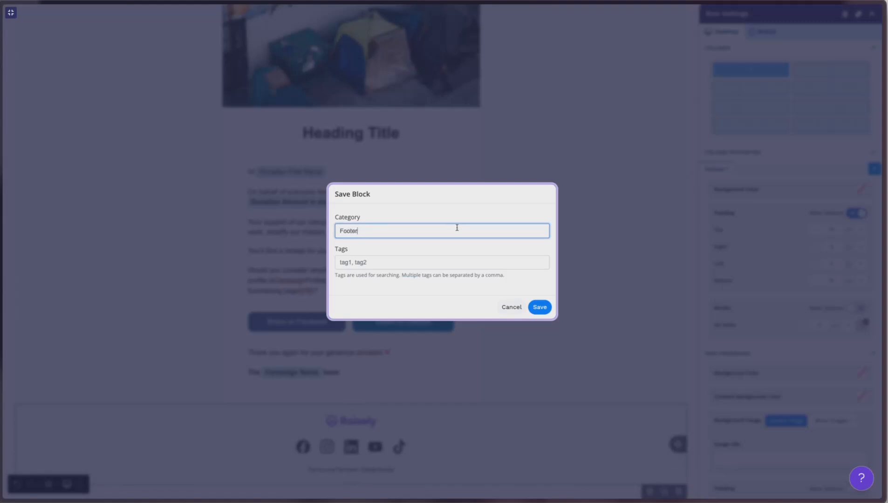
left_click(540, 307)
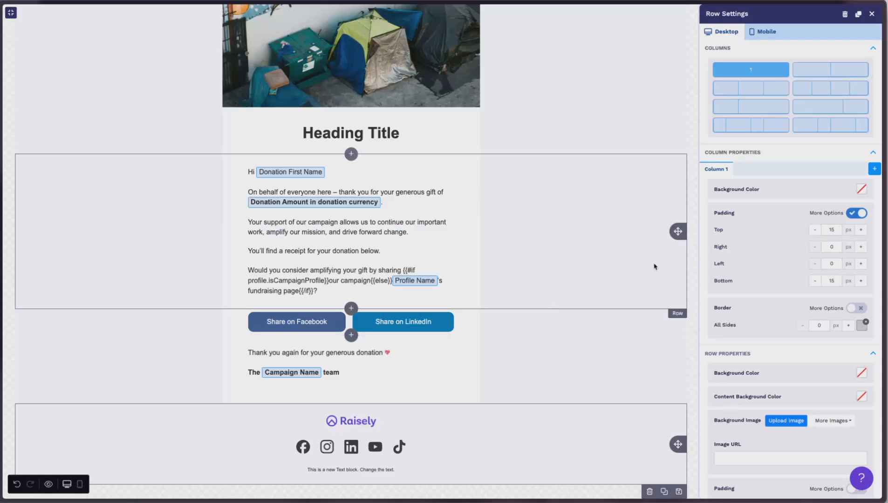
Exit the full-screen email editor.
left_click(632, 256)
scroll(591, 215, "up", 3)
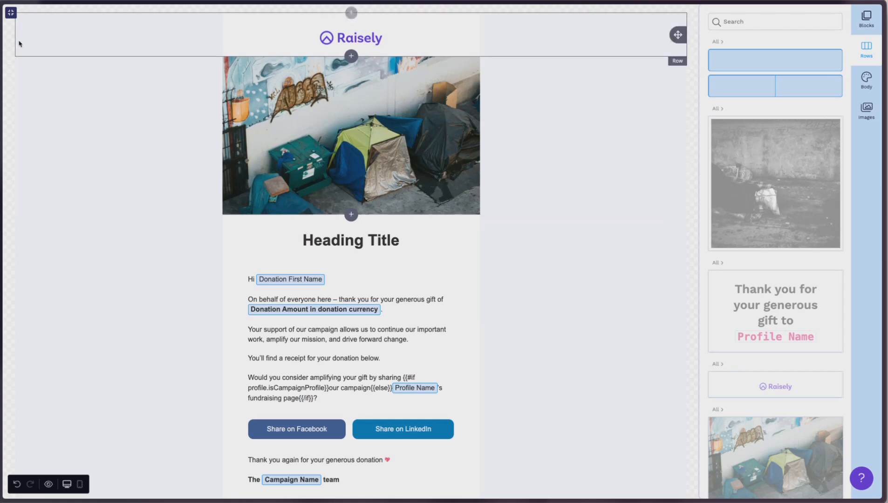
left_click(10, 13)
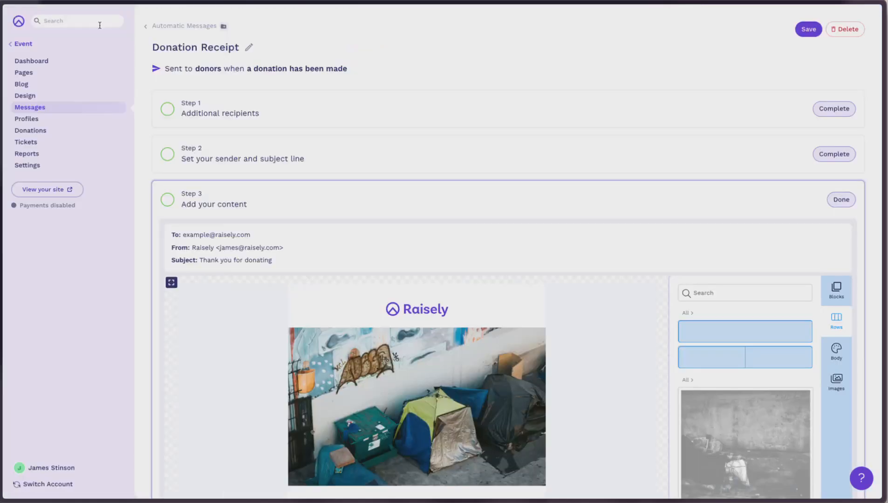
Open the Fundraiser Welcome message's Add your content step in the full-screen editor.
left_click(51, 110)
left_click(463, 302)
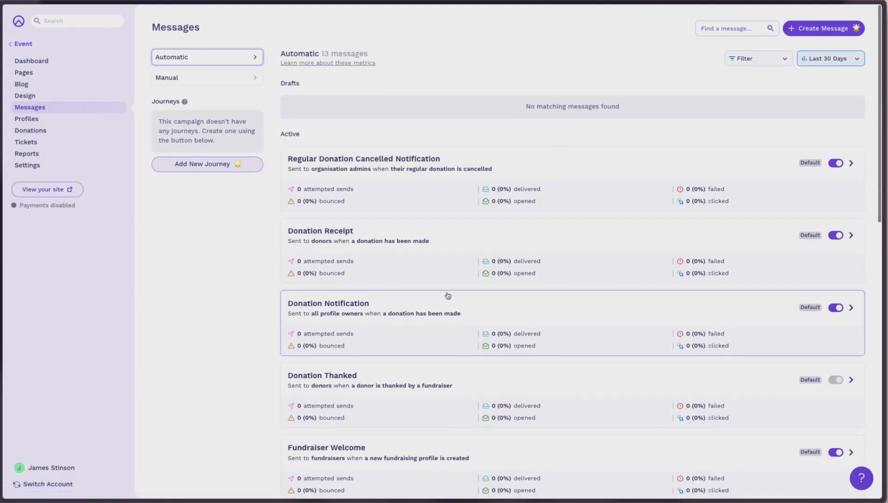
scroll(446, 297, "down", 4)
left_click(501, 268)
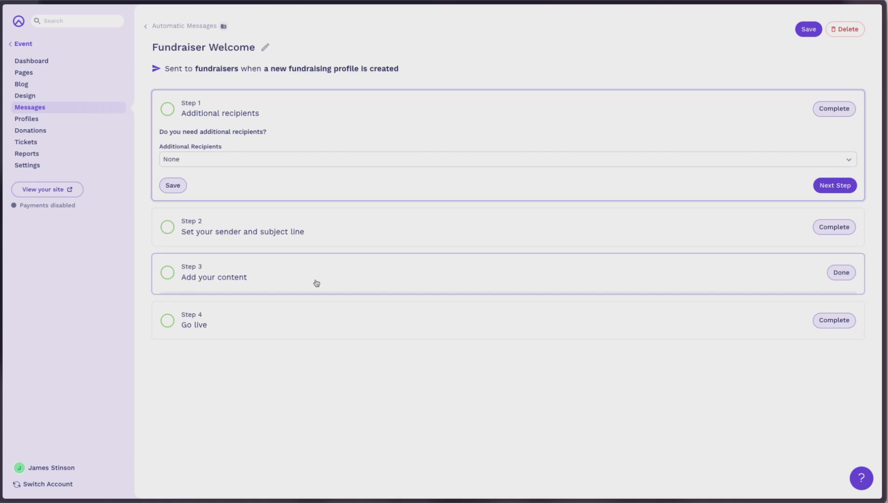
left_click(316, 283)
left_click(172, 283)
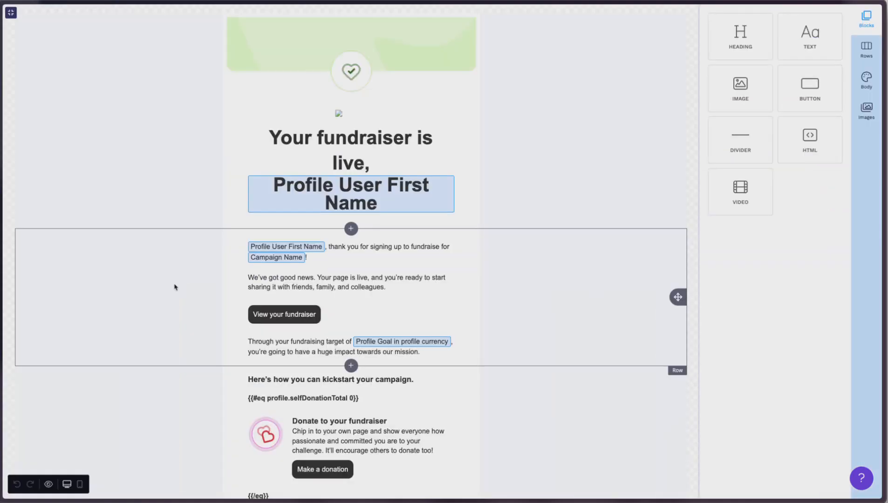
Insert the saved footer row at the bottom of the Fundraiser Welcome email.
left_click(865, 51)
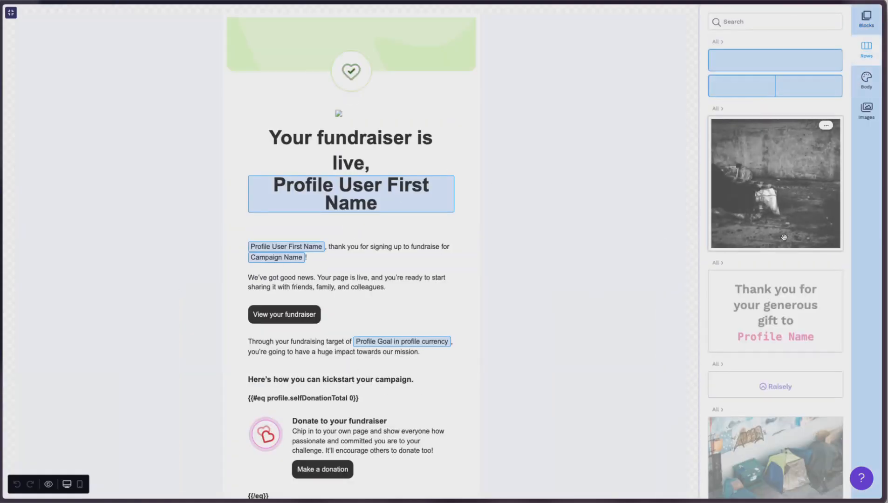
scroll(760, 341, "down", 8)
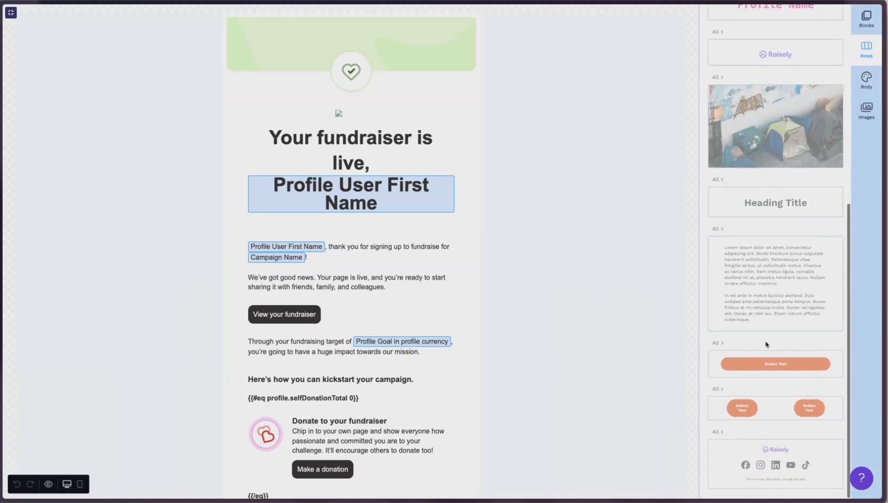
scroll(486, 357, "down", 8)
left_click_drag(795, 467, 417, 469)
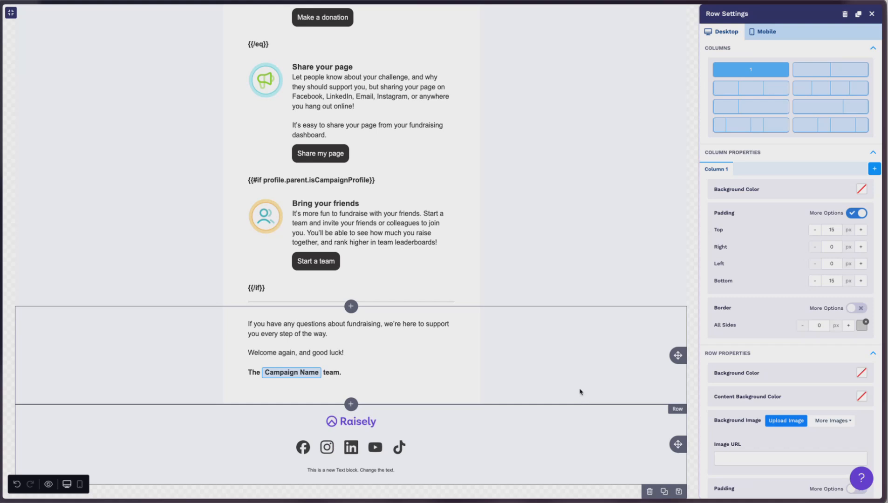